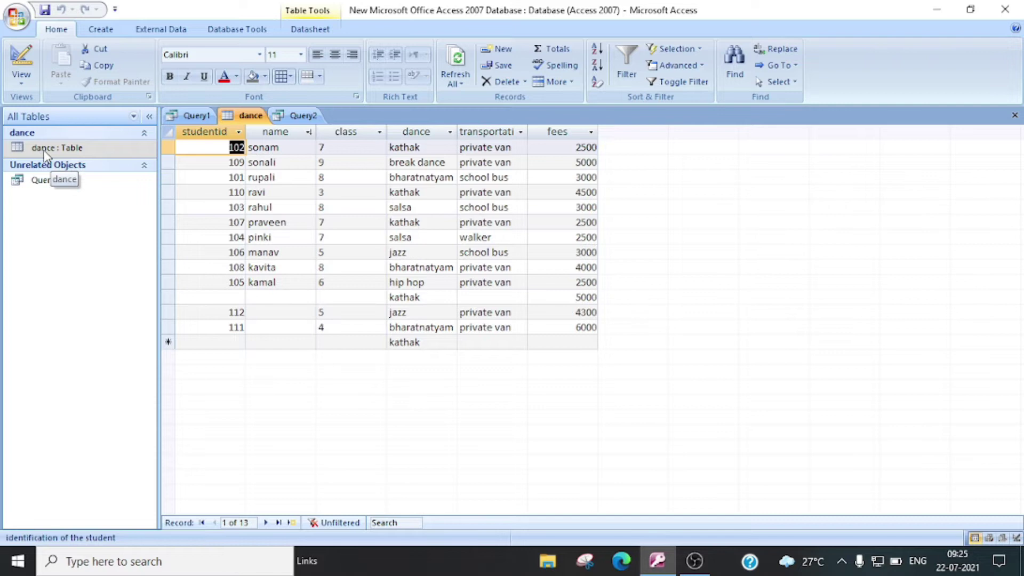
# Step: Open the dance table in Design View to examine its fields and data types
pyautogui.rightClick(68, 150)
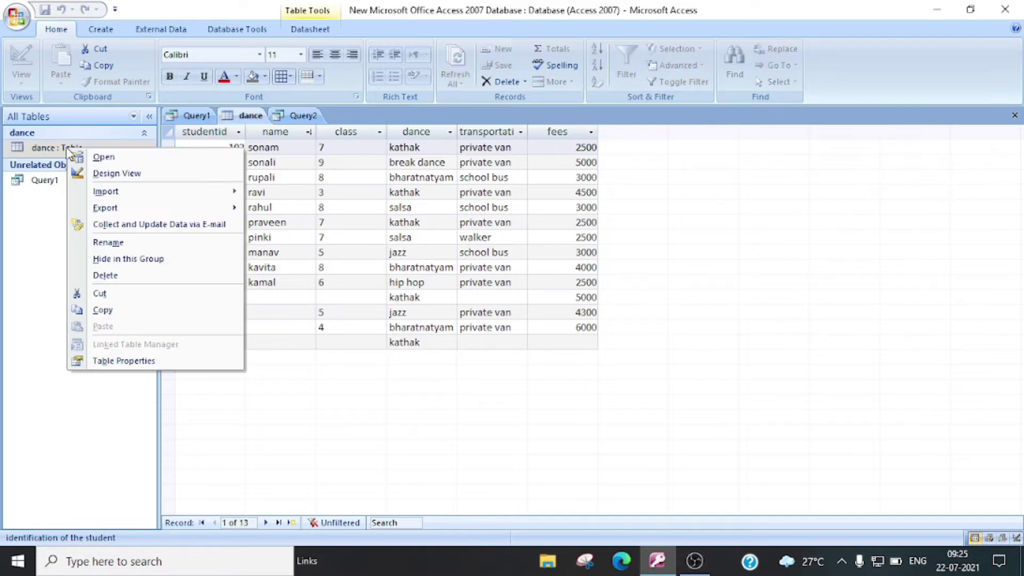
pyautogui.click(113, 176)
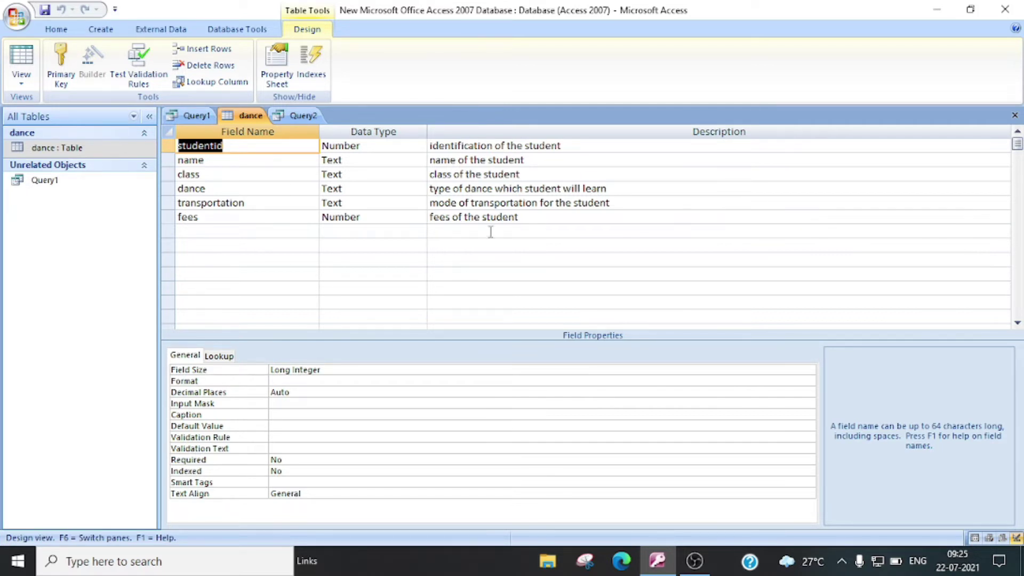
# Step: Create a new query in design view based on the dance table
pyautogui.click(99, 34)
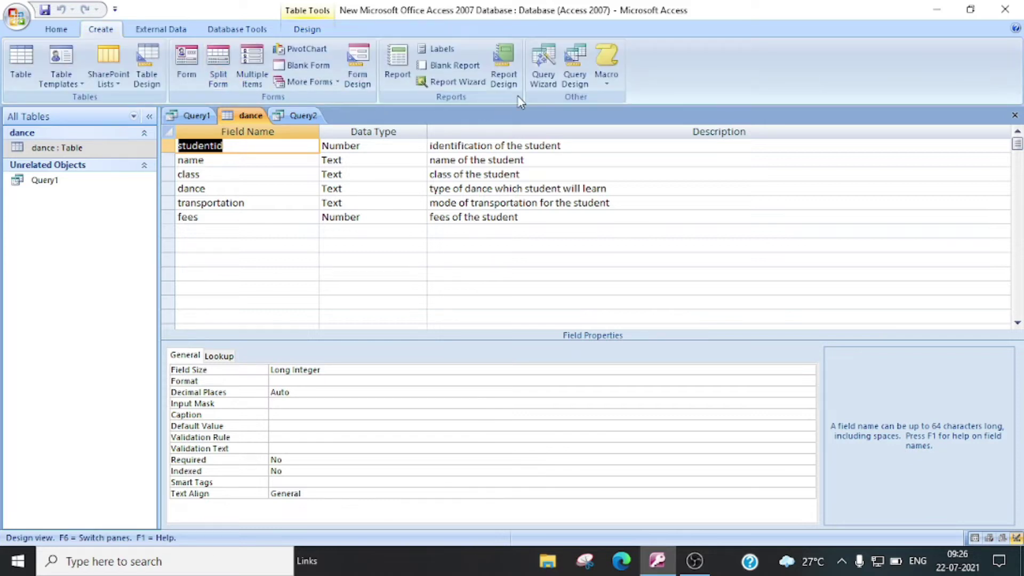
pyautogui.click(577, 73)
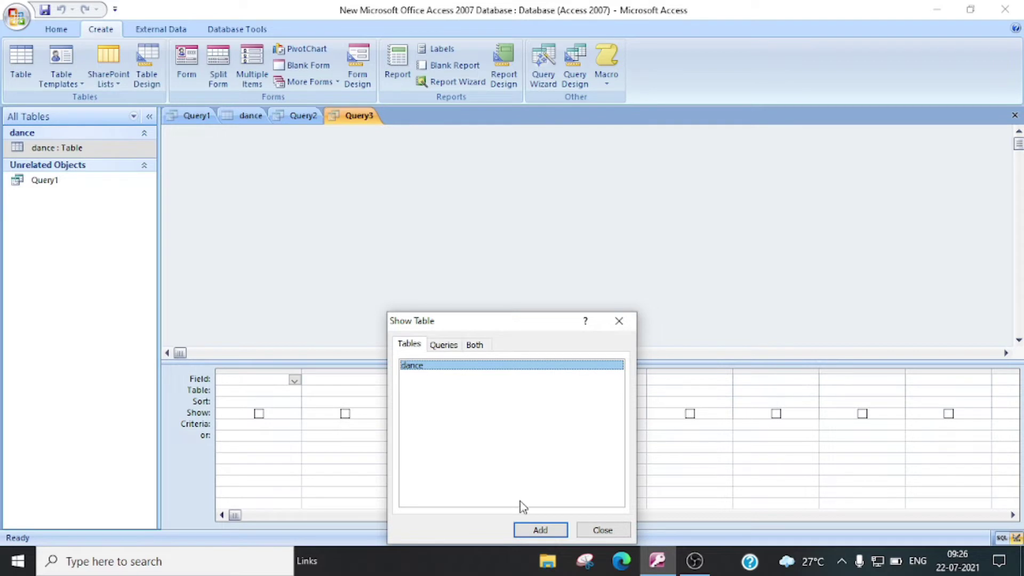
pyautogui.click(534, 531)
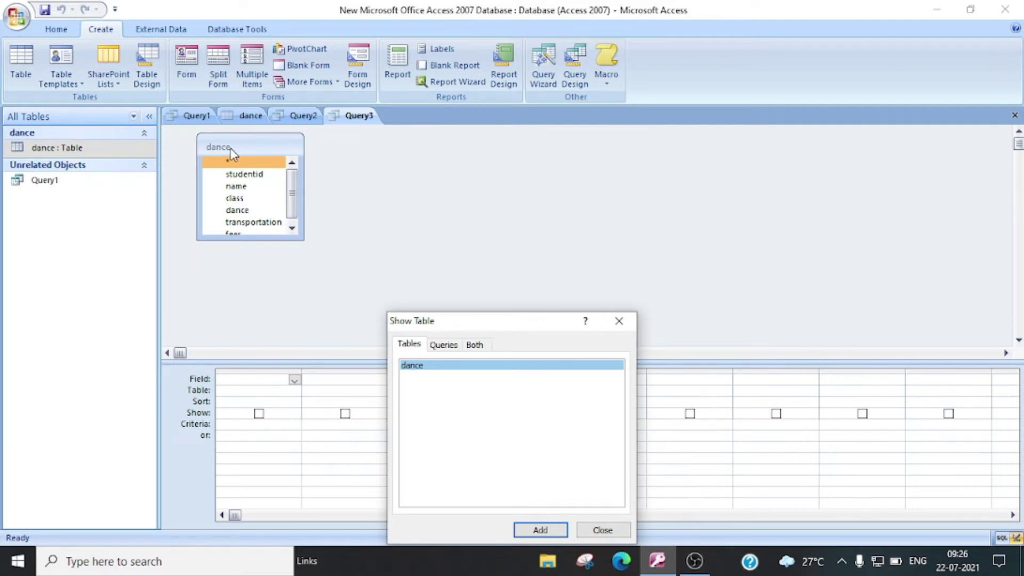
pyautogui.click(609, 535)
# Step: Add the studentid, name, class, dance, transportation and fees fields to the query design grid
pyautogui.click(243, 226)
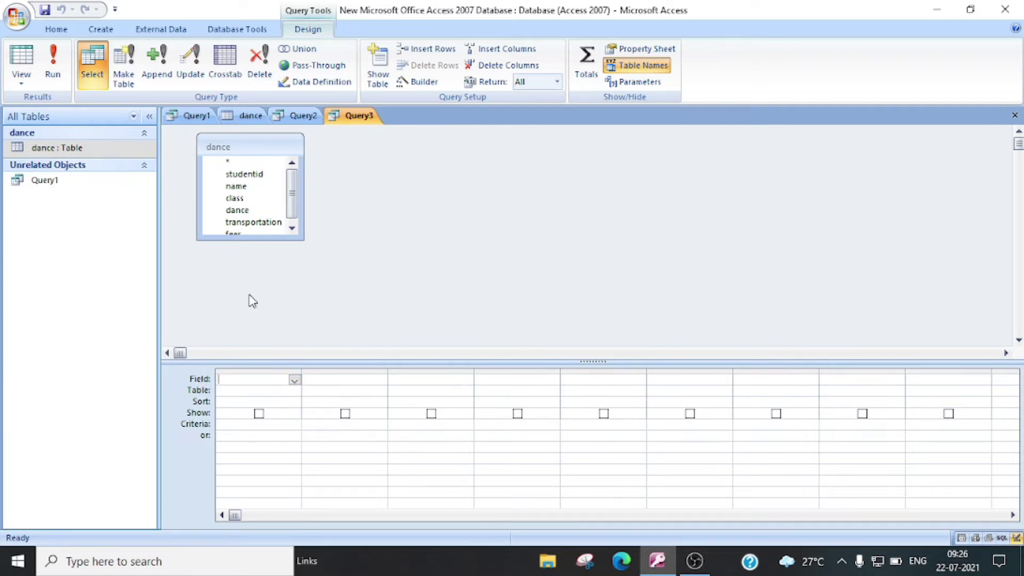
pyautogui.click(249, 175)
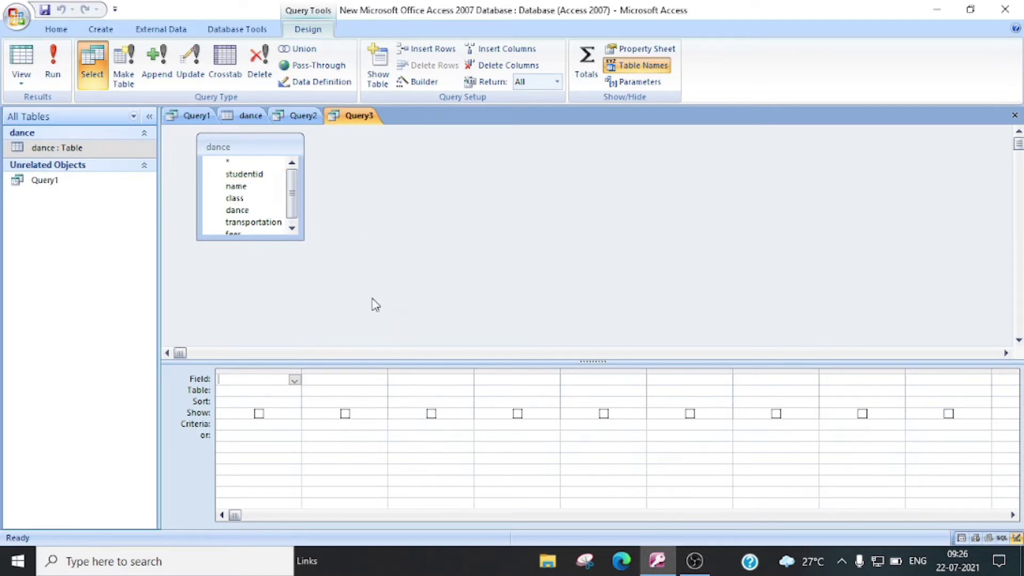
pyautogui.doubleClick(245, 176)
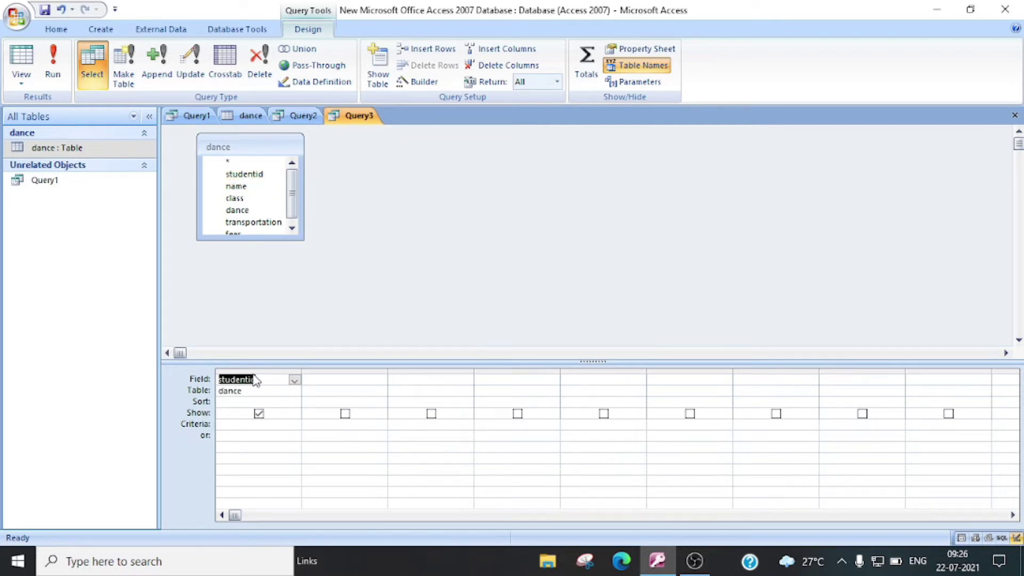
pyautogui.doubleClick(237, 187)
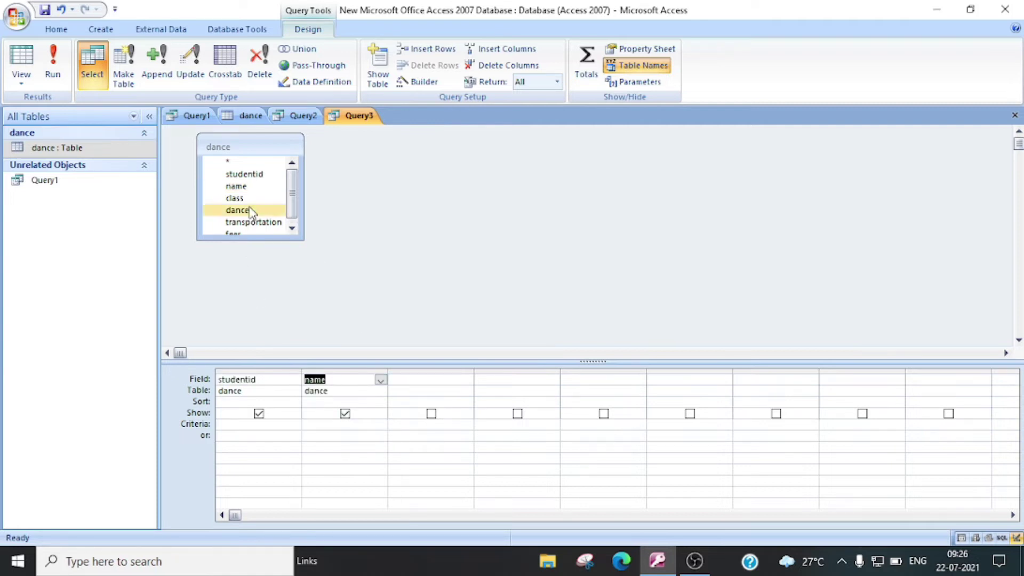
pyautogui.doubleClick(235, 198)
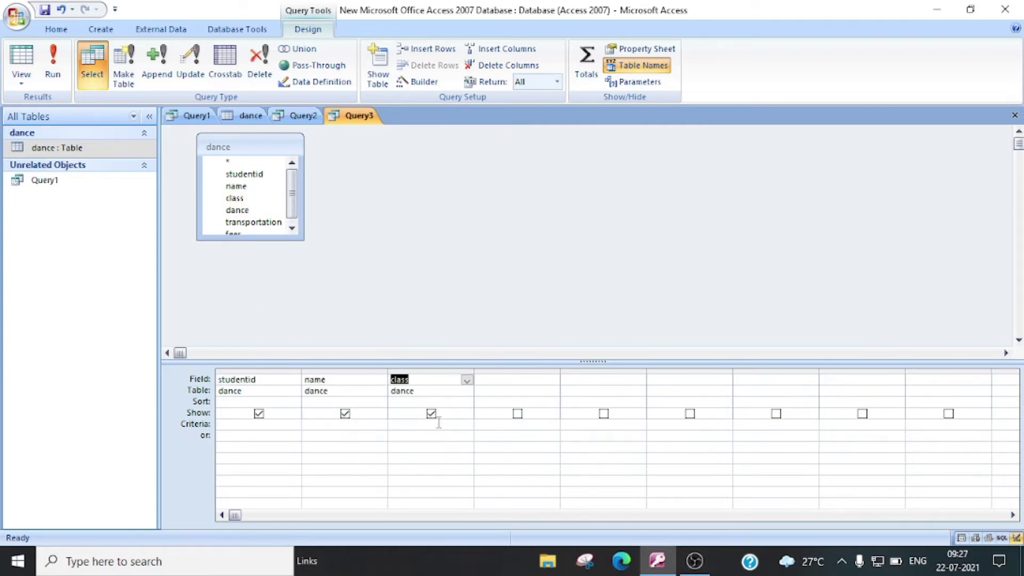
pyautogui.doubleClick(238, 211)
pyautogui.click(255, 223)
pyautogui.doubleClick(254, 223)
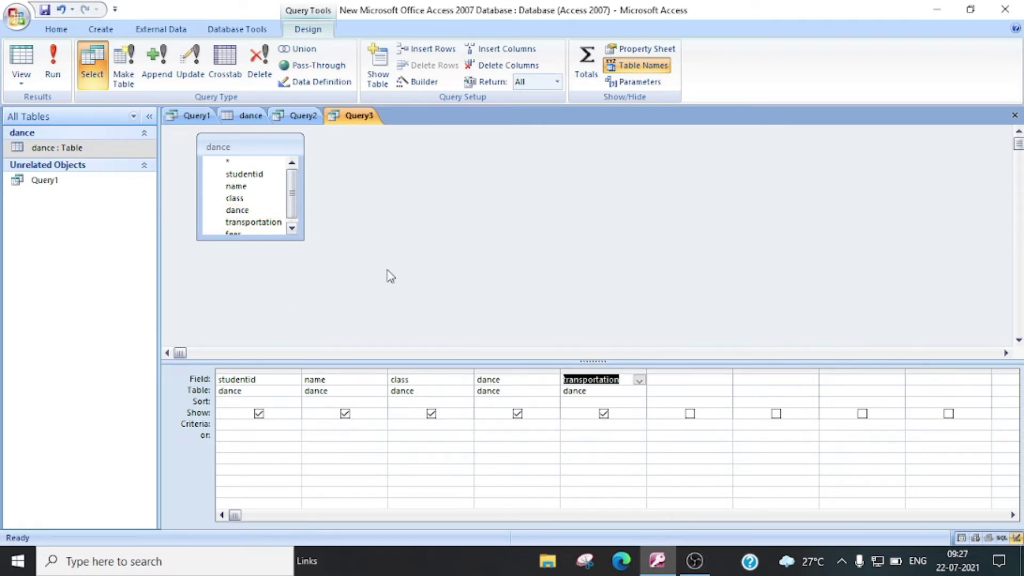
pyautogui.click(295, 229)
pyautogui.doubleClick(247, 229)
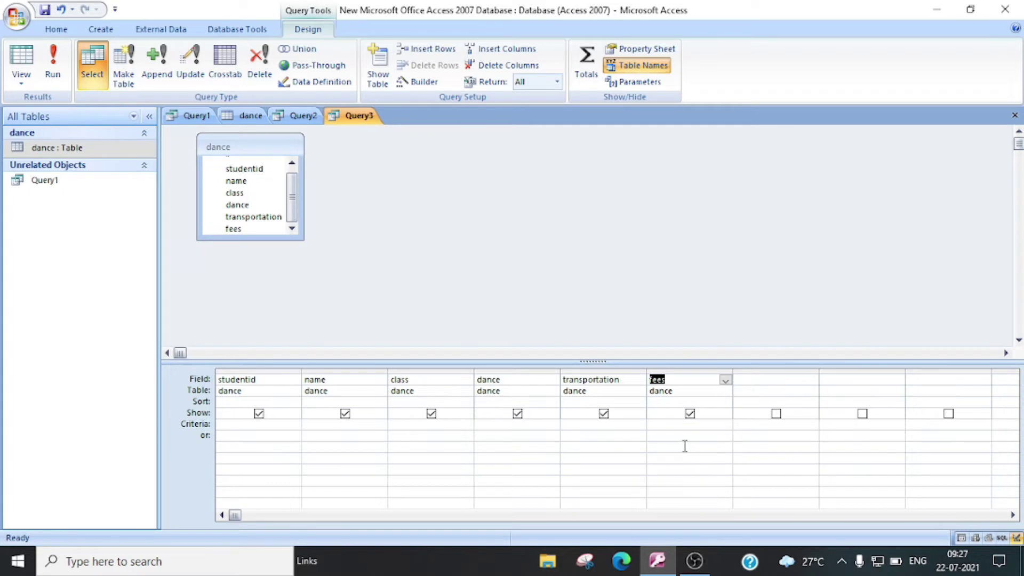
# Step: Delete the fees column from the query grid and add the fees field back
pyautogui.click(682, 369)
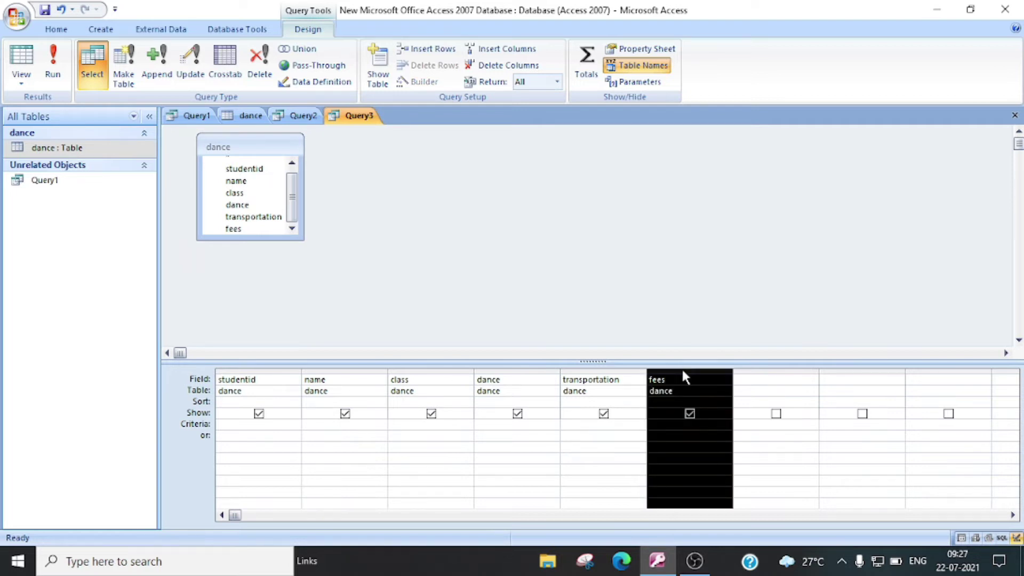
pyautogui.click(514, 67)
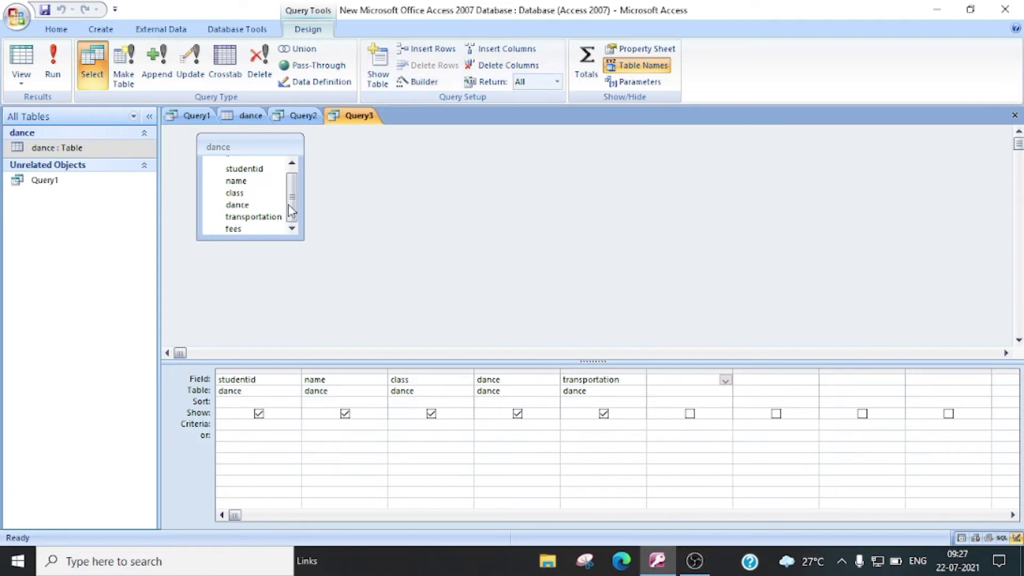
pyautogui.doubleClick(226, 229)
# Step: Delete the fees and transportation columns from the query design grid
pyautogui.click(678, 370)
pyautogui.rightClick(678, 371)
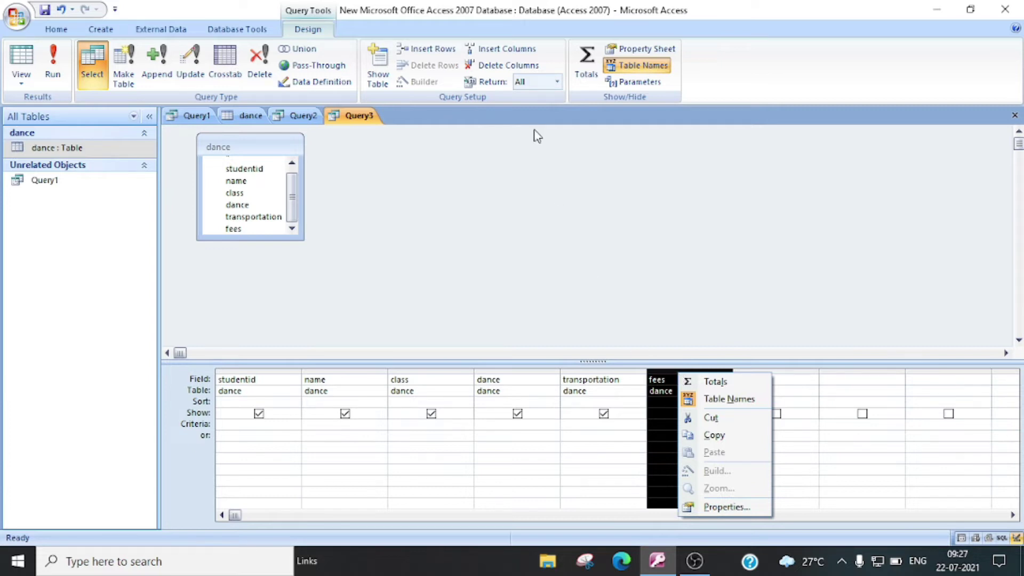
pyautogui.click(508, 65)
pyautogui.click(508, 65)
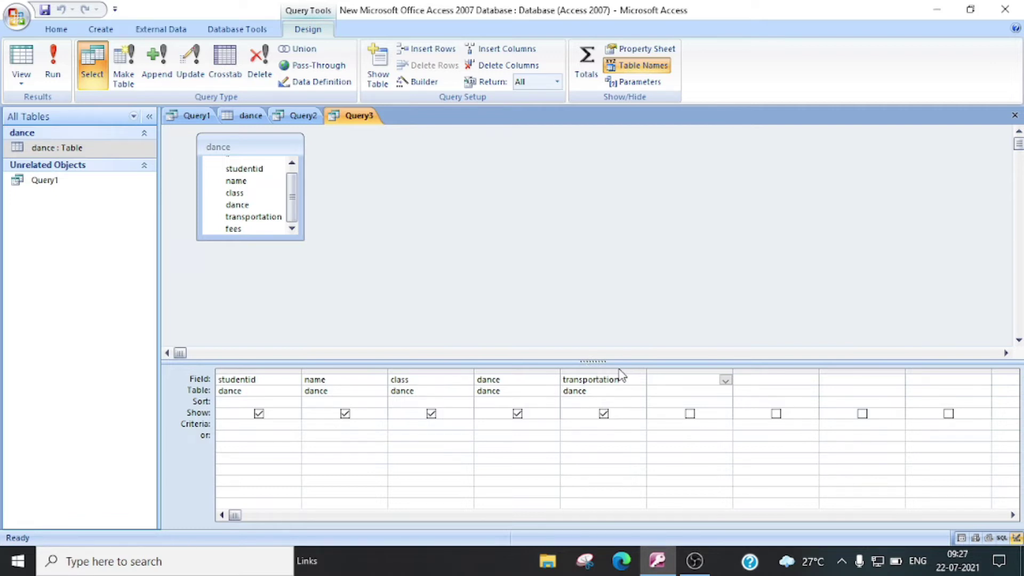
pyautogui.click(567, 368)
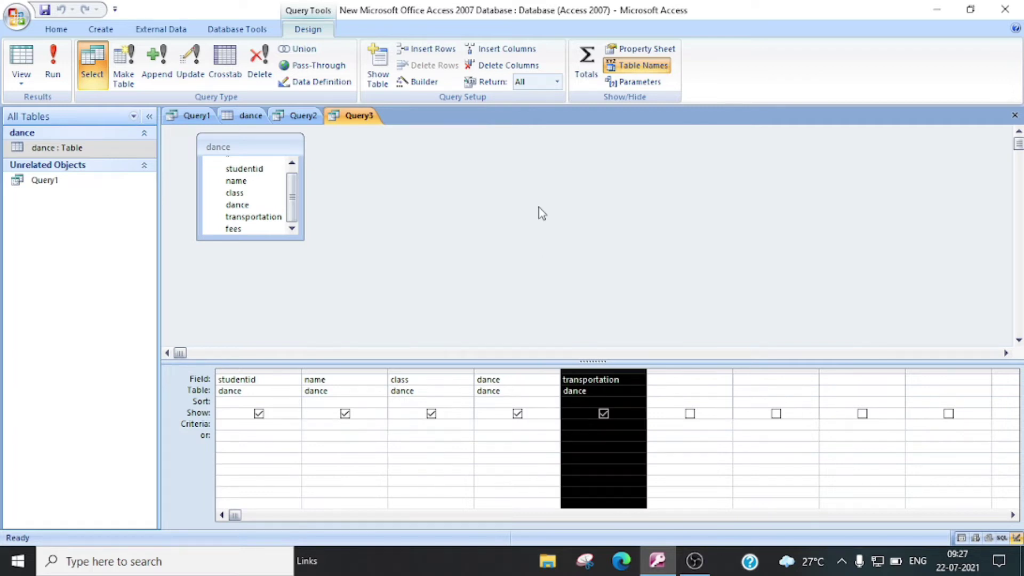
pyautogui.click(507, 65)
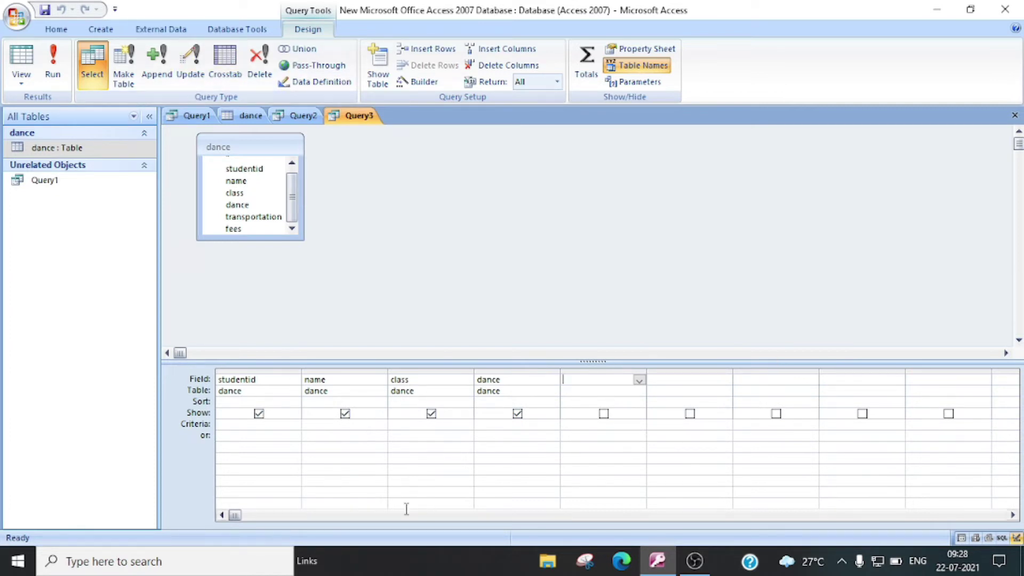
# Step: Try to run the query with the studentid, name, class and dance fields
pyautogui.click(56, 64)
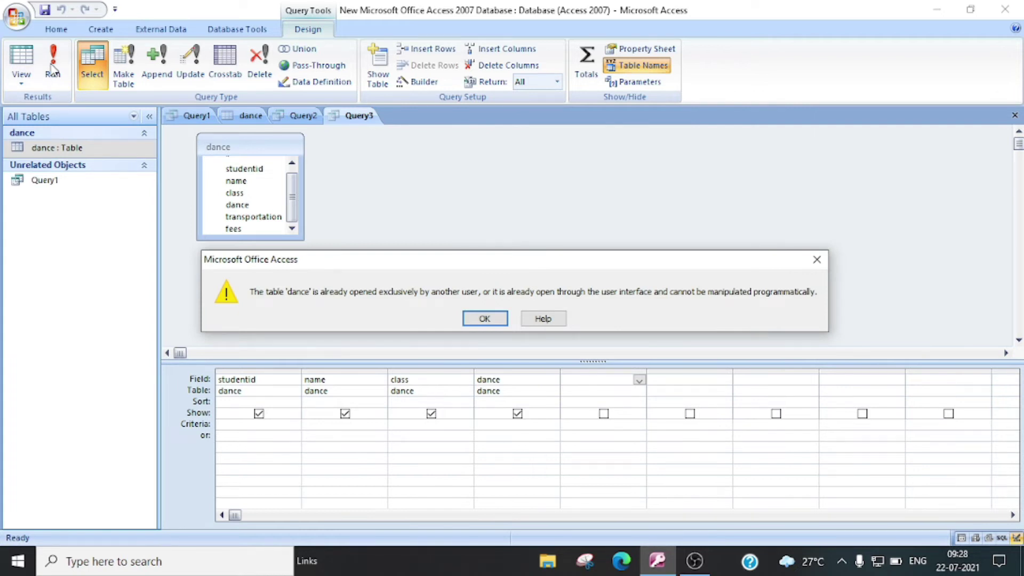
pyautogui.click(483, 319)
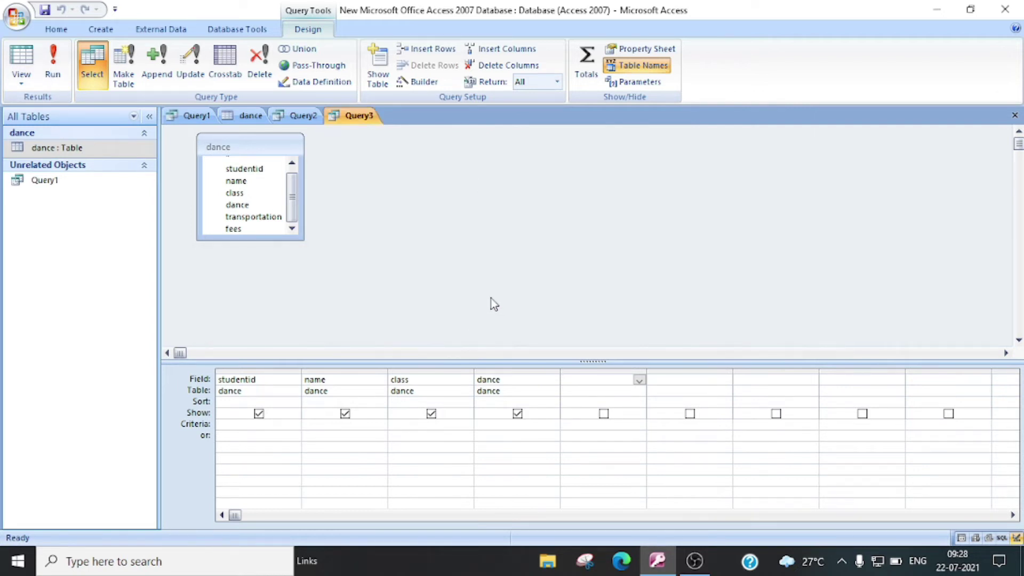
pyautogui.click(53, 67)
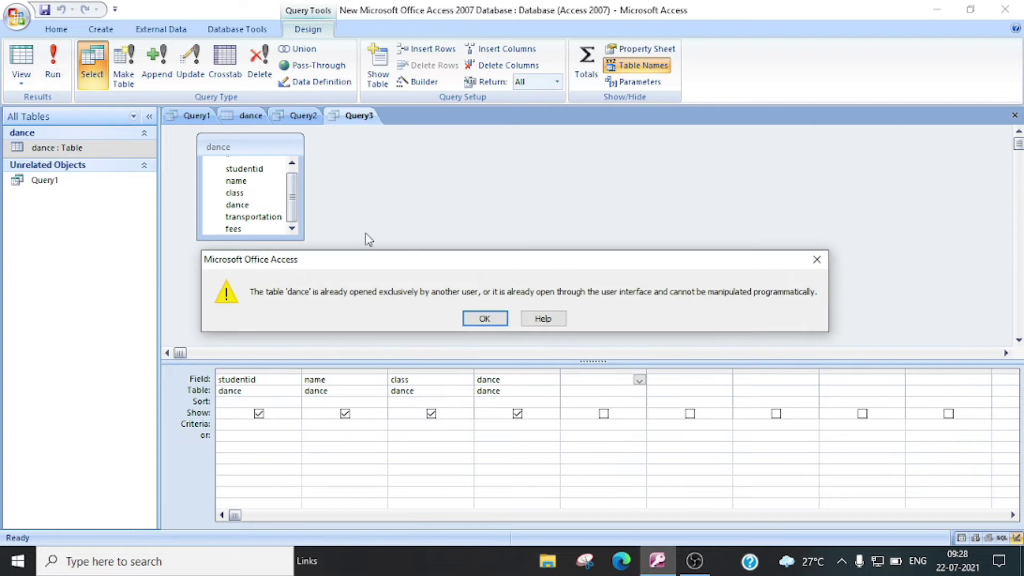
pyautogui.click(485, 319)
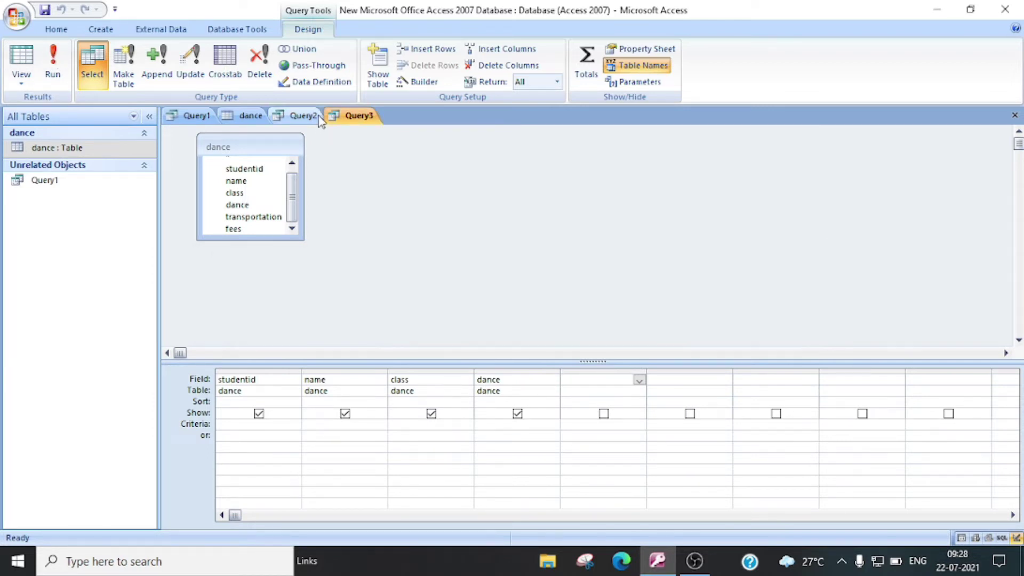
# Step: Close the open Query2 and Query1 designs, discarding the changes to Query1
pyautogui.rightClick(297, 117)
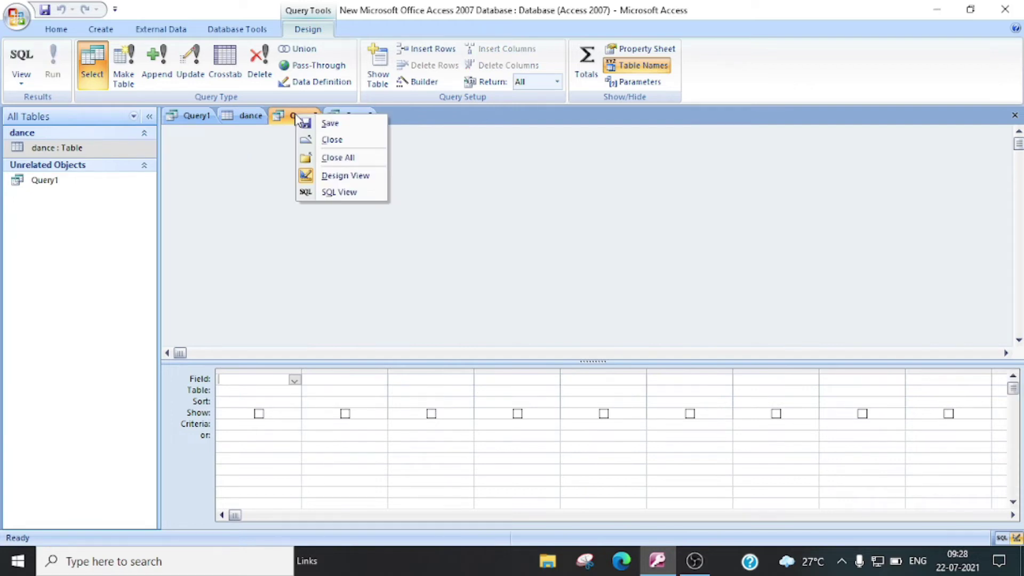
pyautogui.click(329, 140)
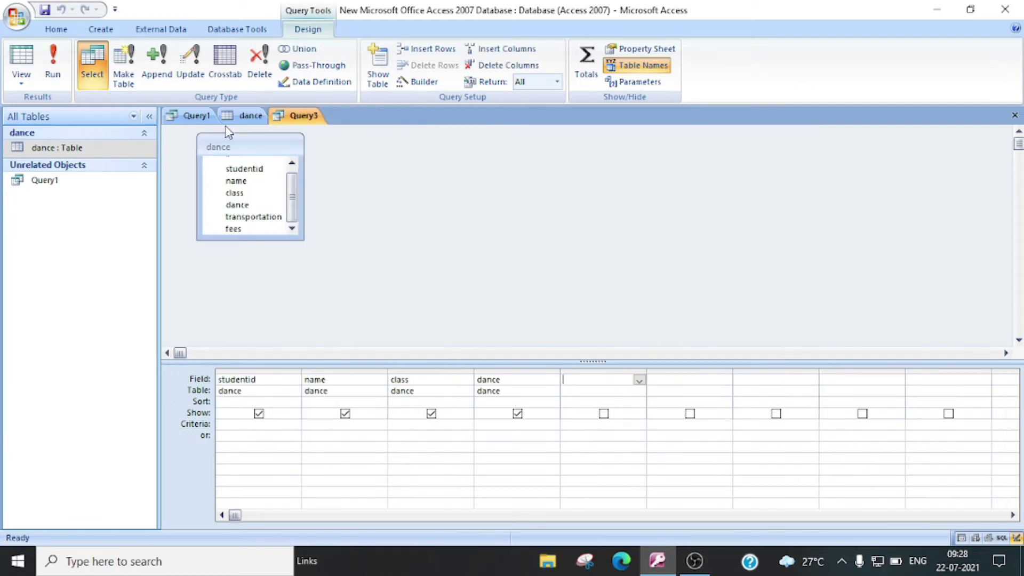
pyautogui.rightClick(200, 115)
pyautogui.click(241, 155)
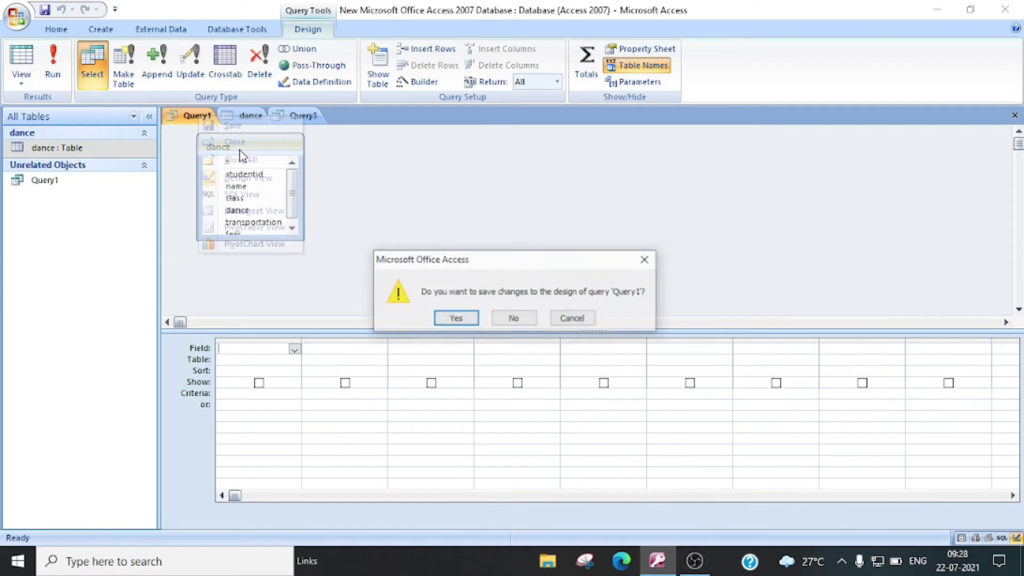
pyautogui.click(525, 320)
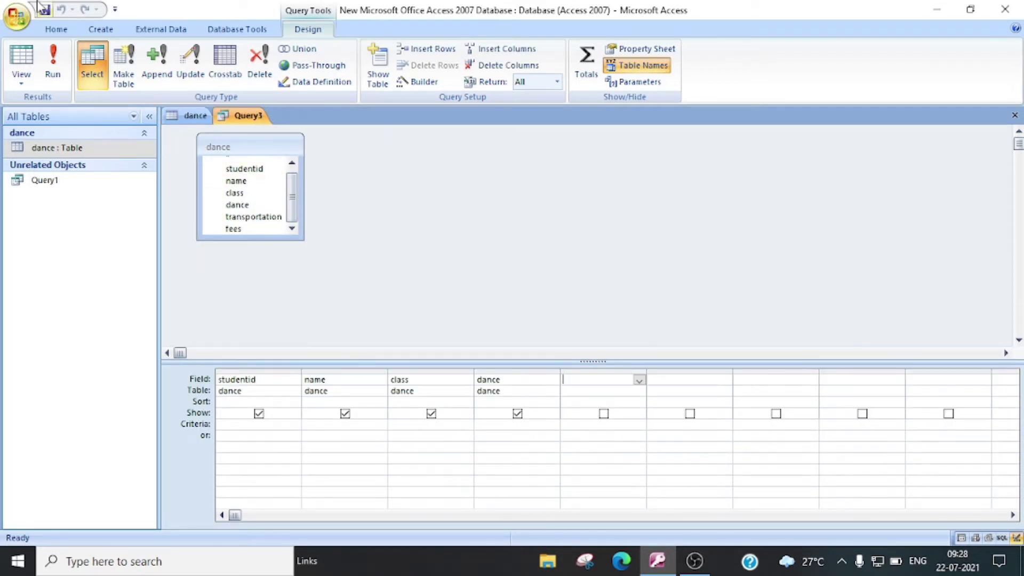
# Step: Try to run Query3 again while the dance table is still open
pyautogui.click(53, 60)
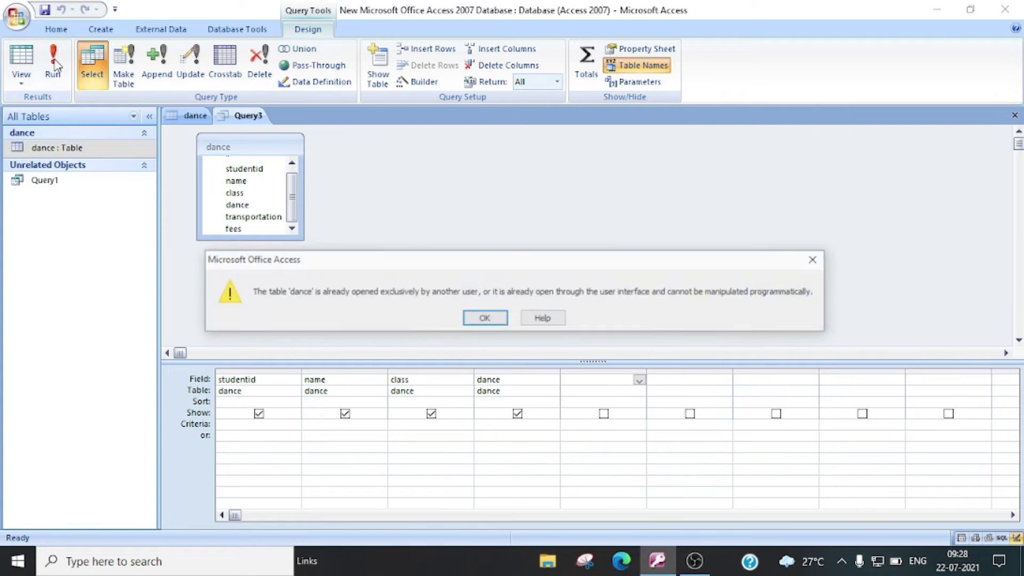
pyautogui.click(485, 318)
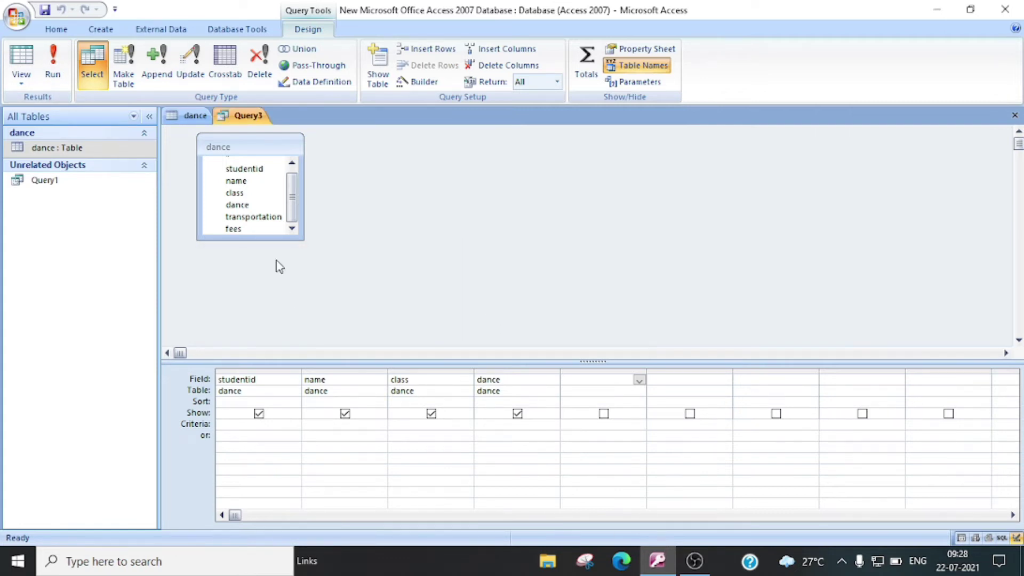
# Step: Close all open objects and save the new query under the name Query3
pyautogui.rightClick(239, 122)
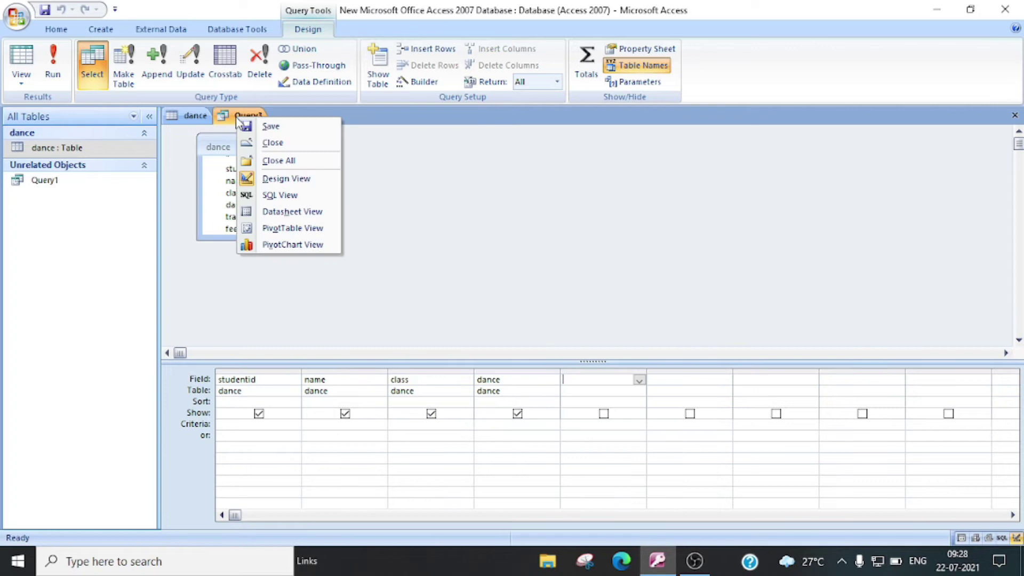
pyautogui.click(291, 161)
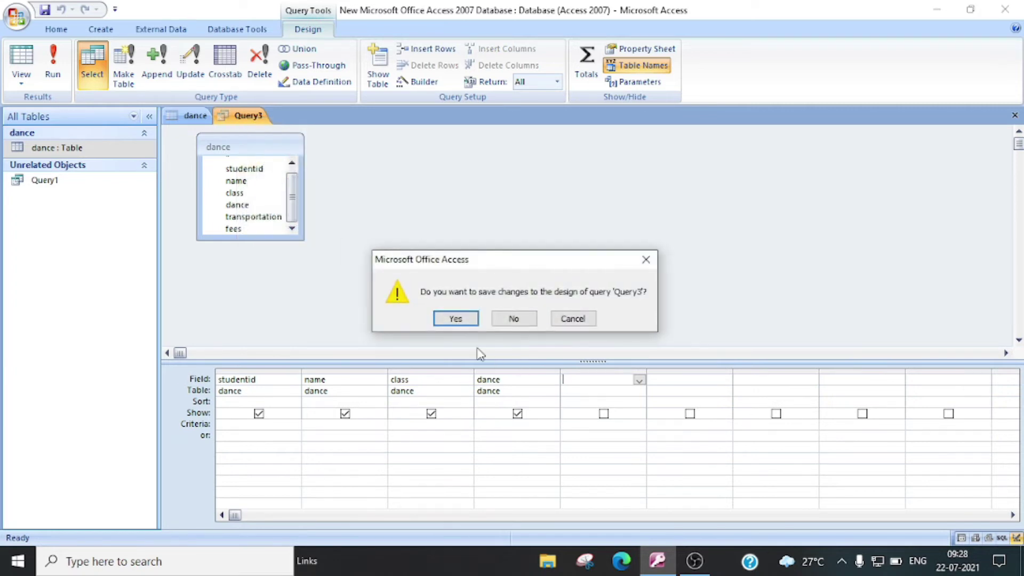
pyautogui.click(455, 318)
pyautogui.click(514, 222)
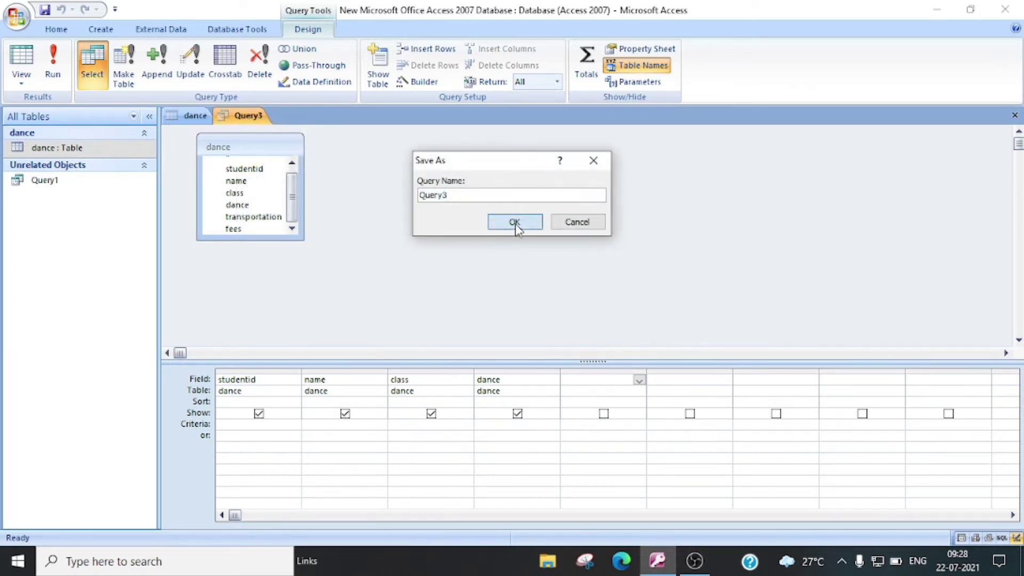
# Step: Delete the saved query Query1 from the database
pyautogui.click(58, 181)
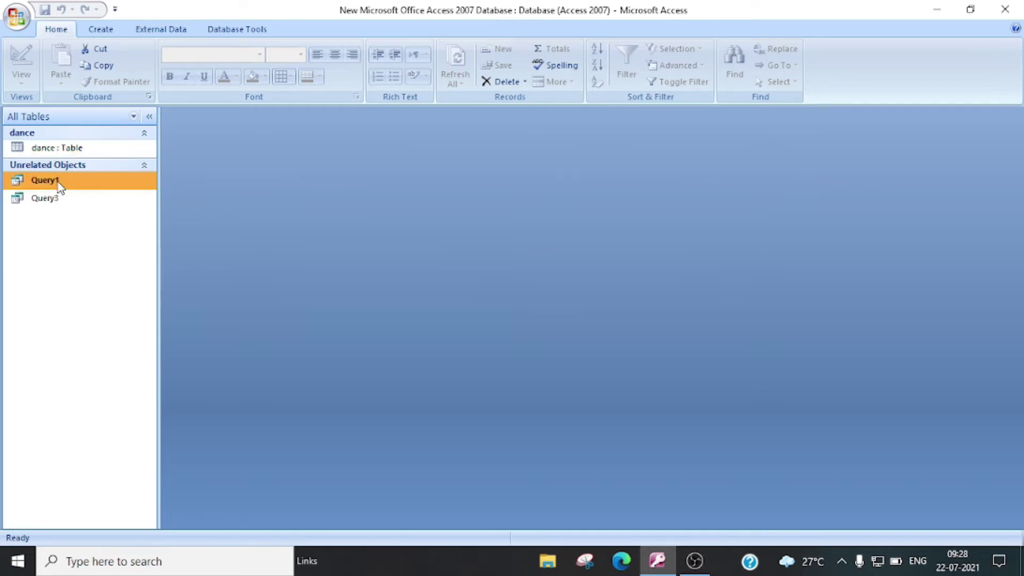
pyautogui.rightClick(58, 182)
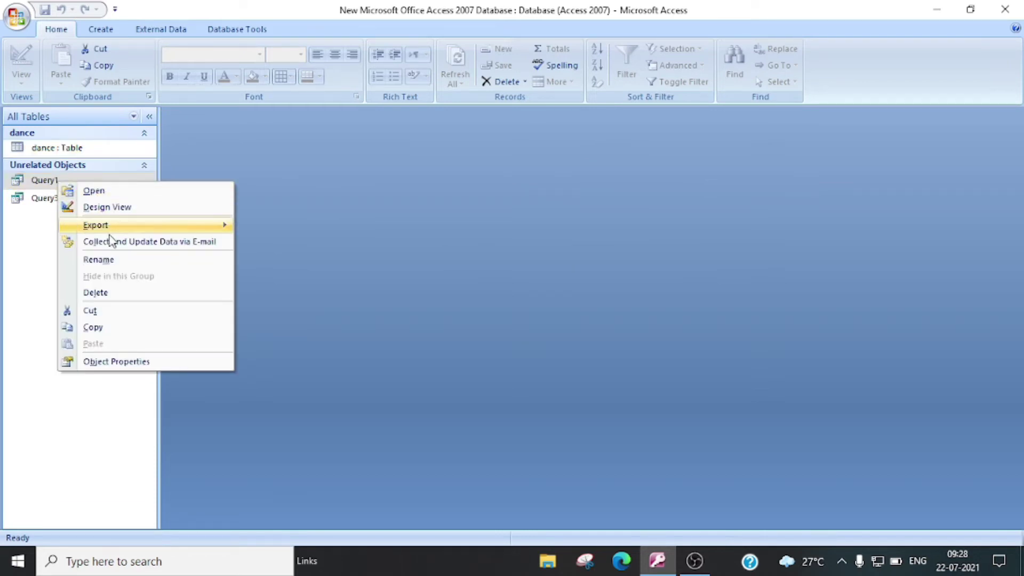
pyautogui.click(96, 293)
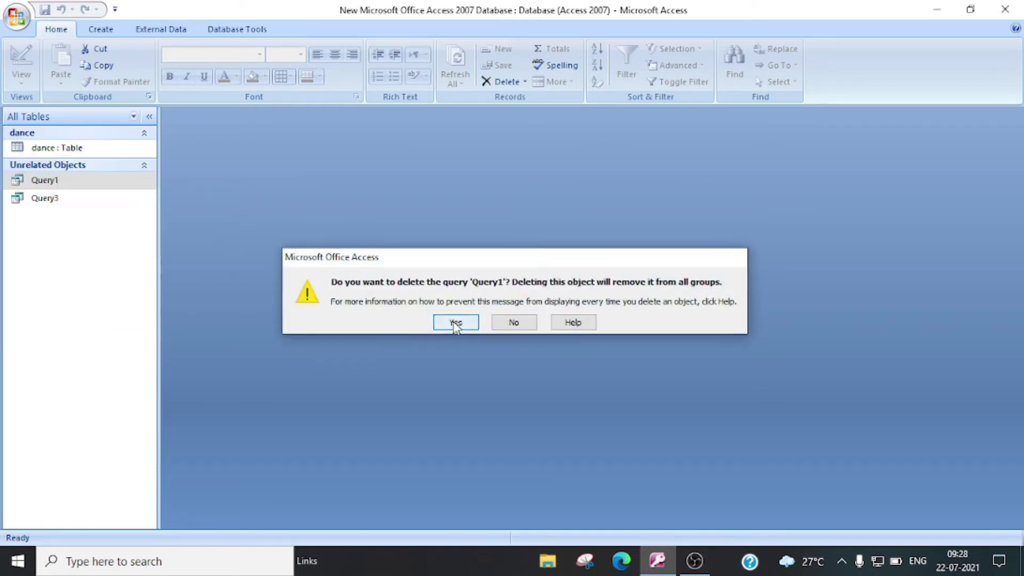
pyautogui.press('Return')
# Step: Open Query3 to show its student records
pyautogui.doubleClick(64, 184)
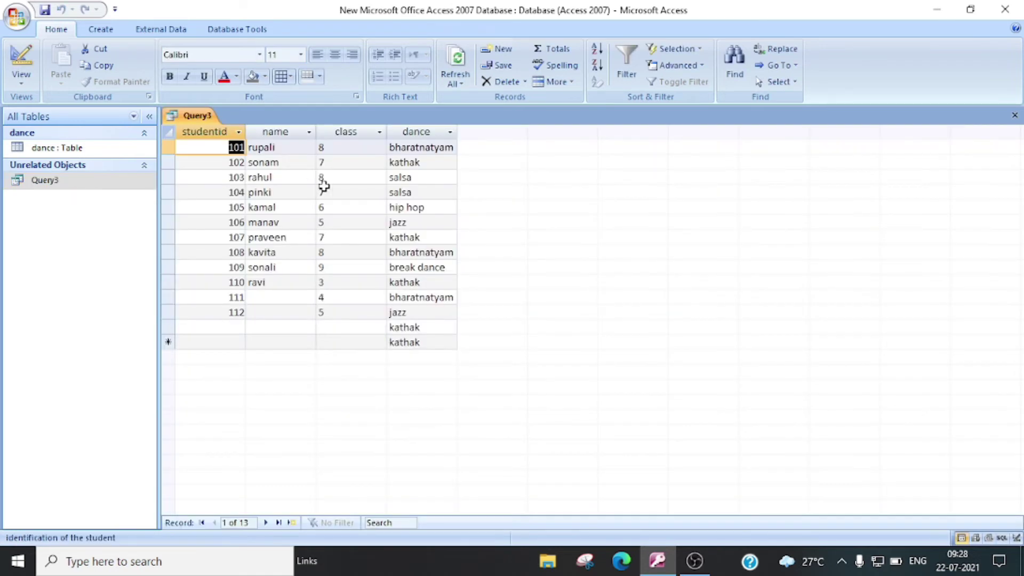
# Step: Open Query3 in Design View and run it to view its records
pyautogui.rightClick(56, 182)
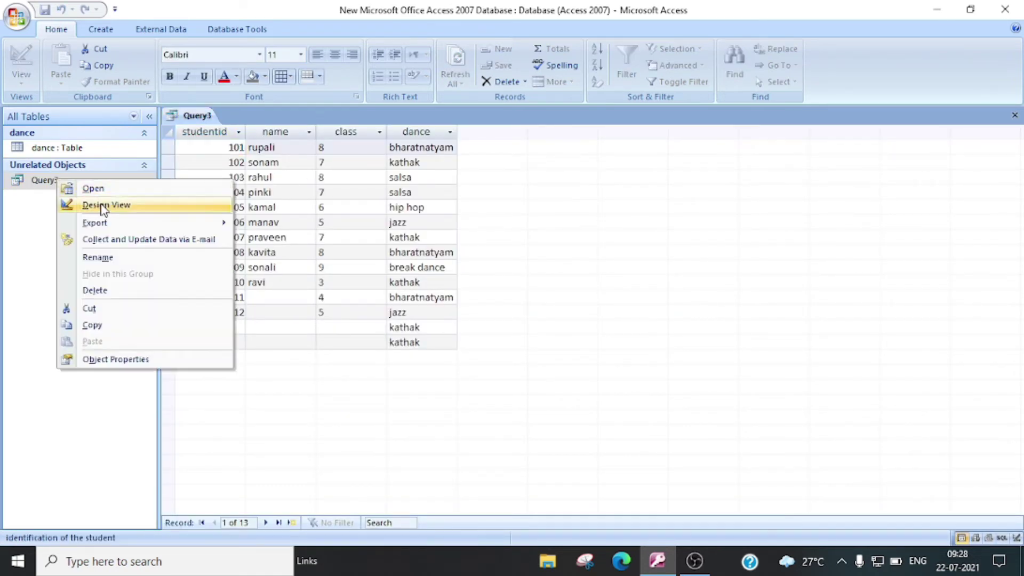
pyautogui.click(102, 202)
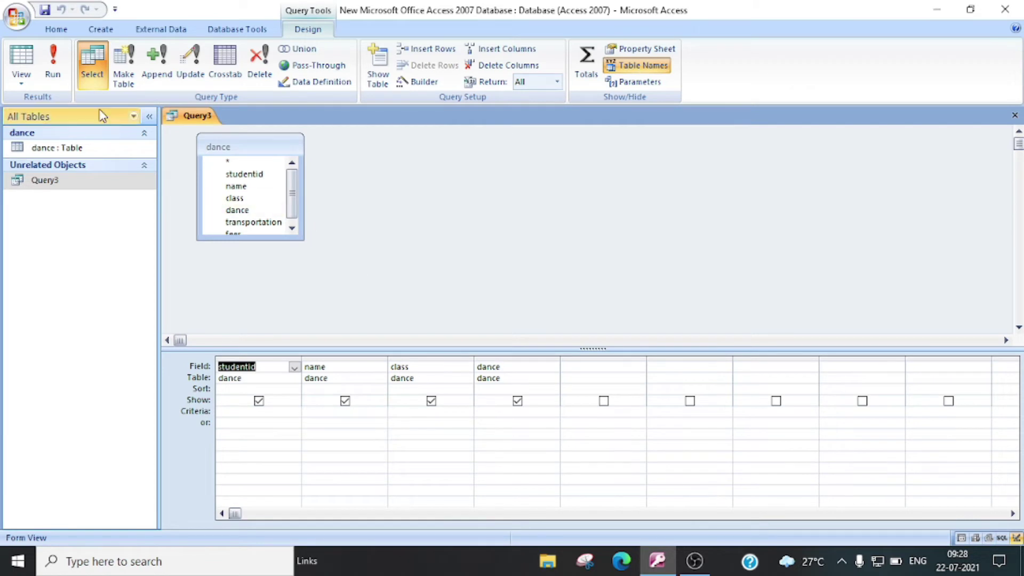
pyautogui.click(57, 61)
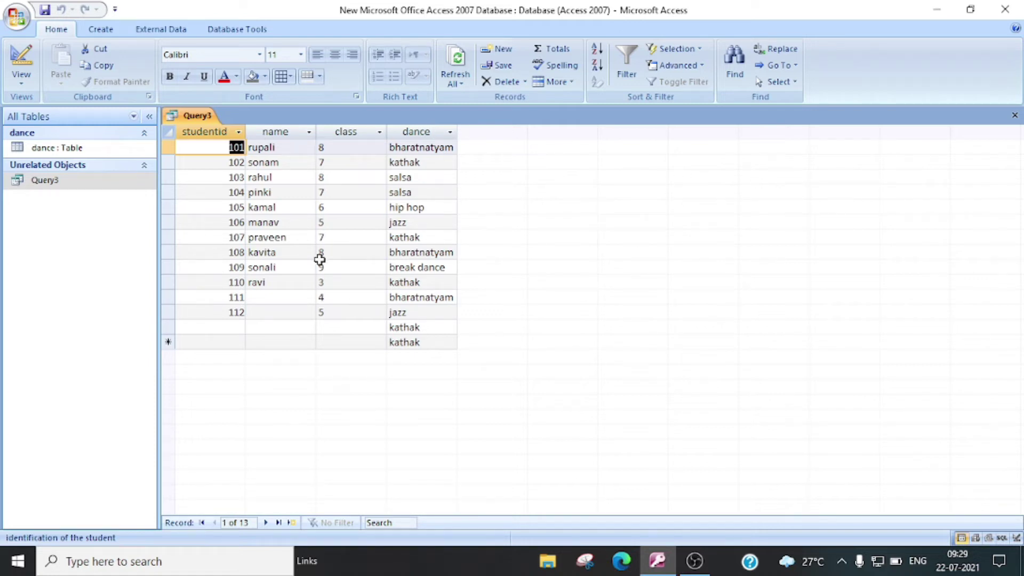
# Step: Set the criteria of Query3's dance field to "kathak" and run the query
pyautogui.rightClick(67, 185)
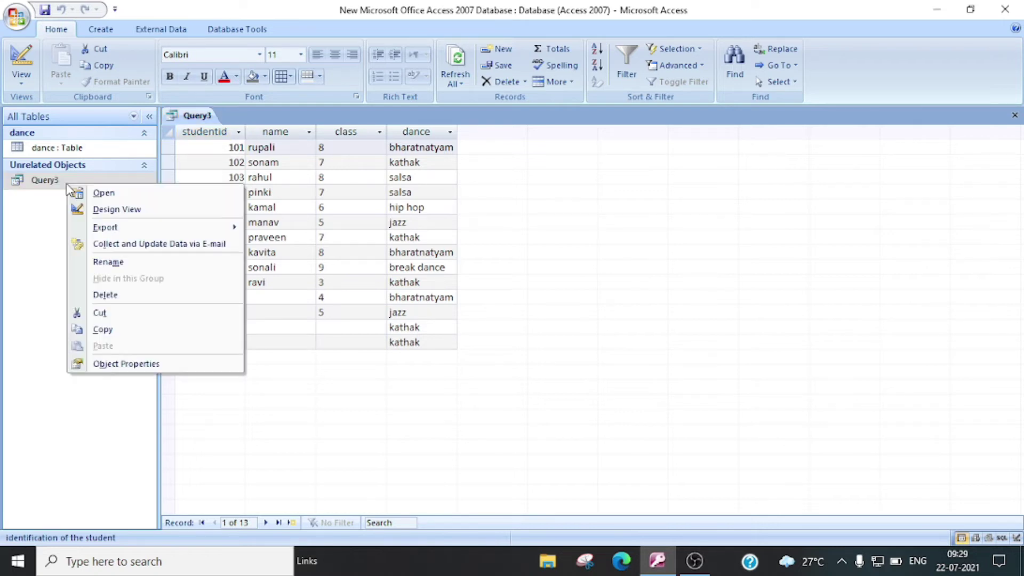
pyautogui.click(101, 208)
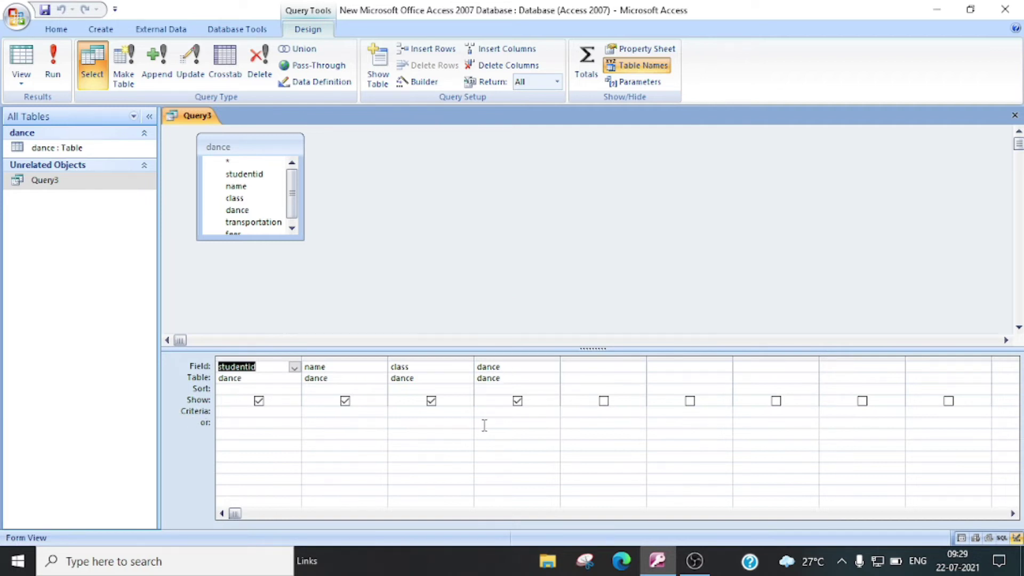
pyautogui.click(494, 411)
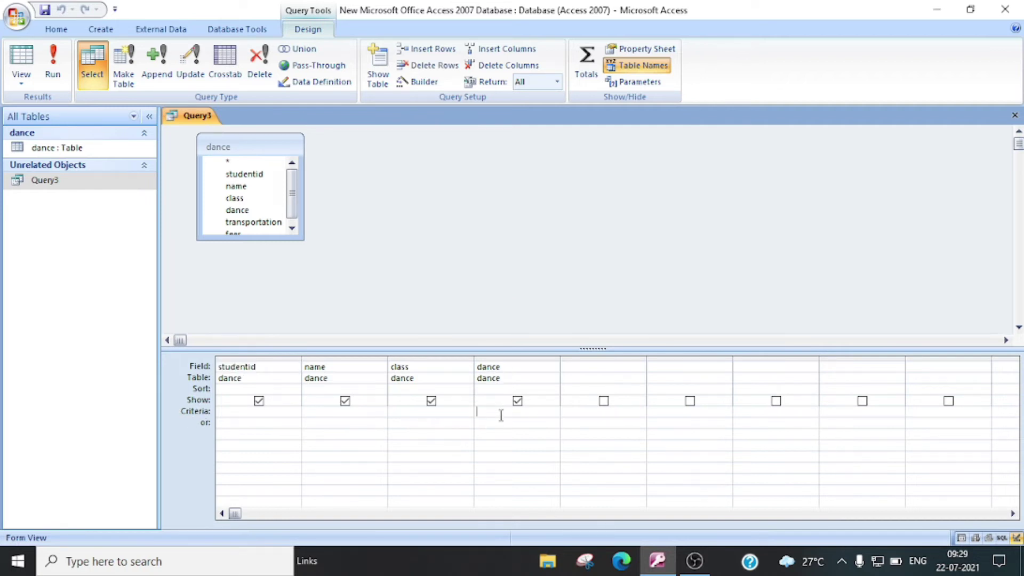
pyautogui.write('kathak')
pyautogui.click(52, 59)
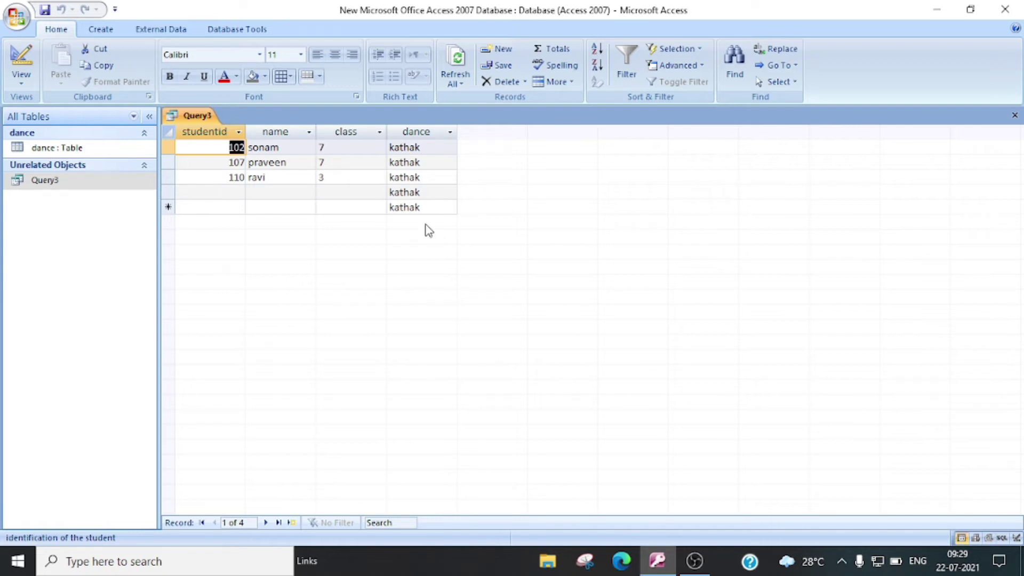
# Step: Add the criteria r* to the name field in Query3's design and run the query
pyautogui.rightClick(51, 180)
pyautogui.click(110, 200)
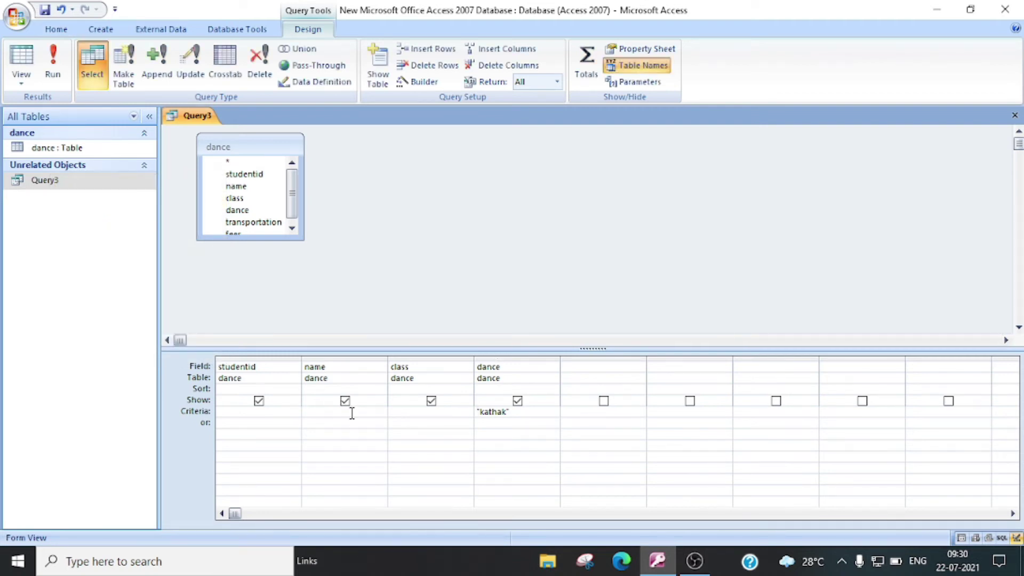
pyautogui.click(313, 412)
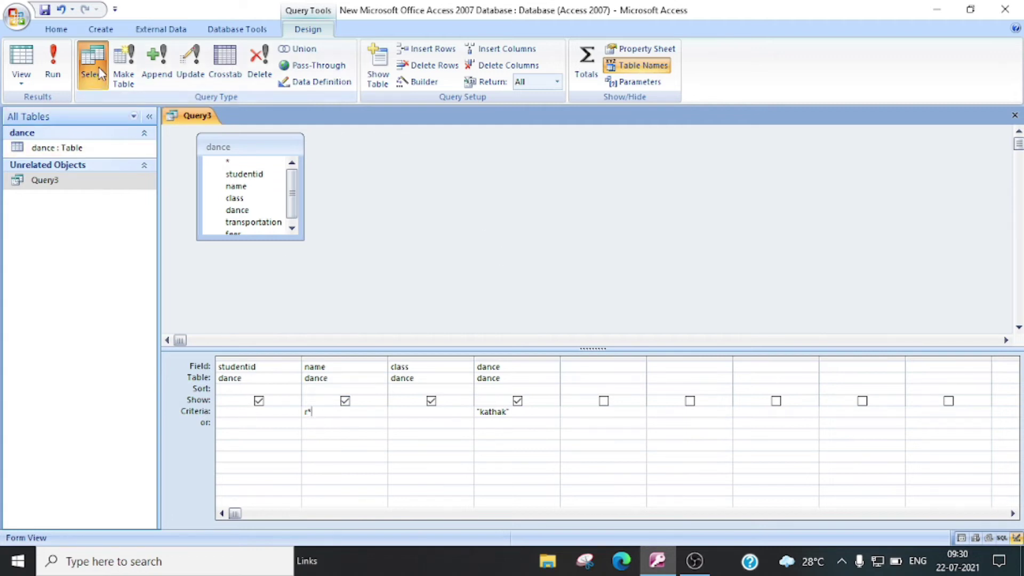
pyautogui.click(53, 63)
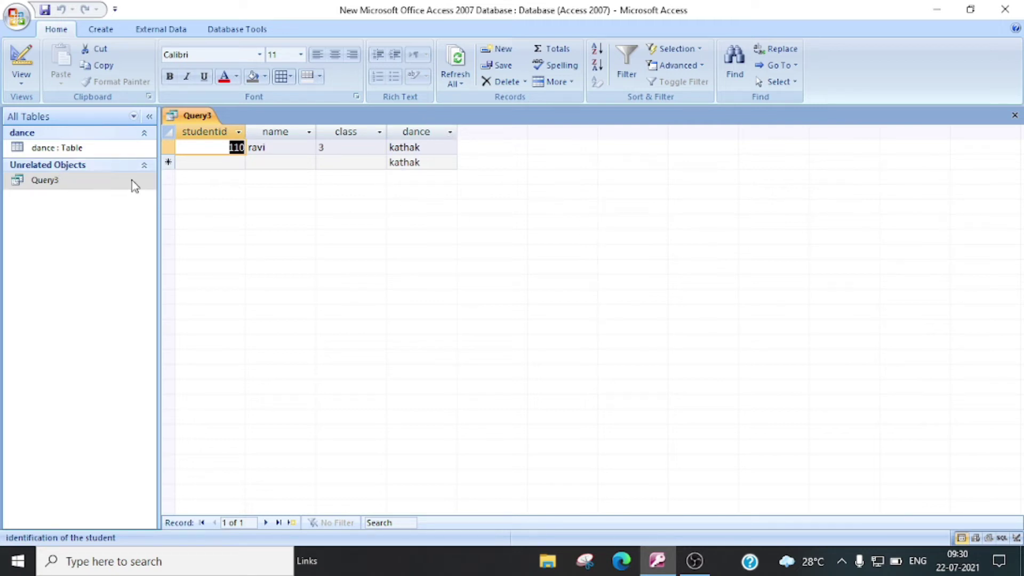
# Step: Add the fees field to Query3's design with the criteria >2500 and run the query
pyautogui.rightClick(64, 184)
pyautogui.click(113, 204)
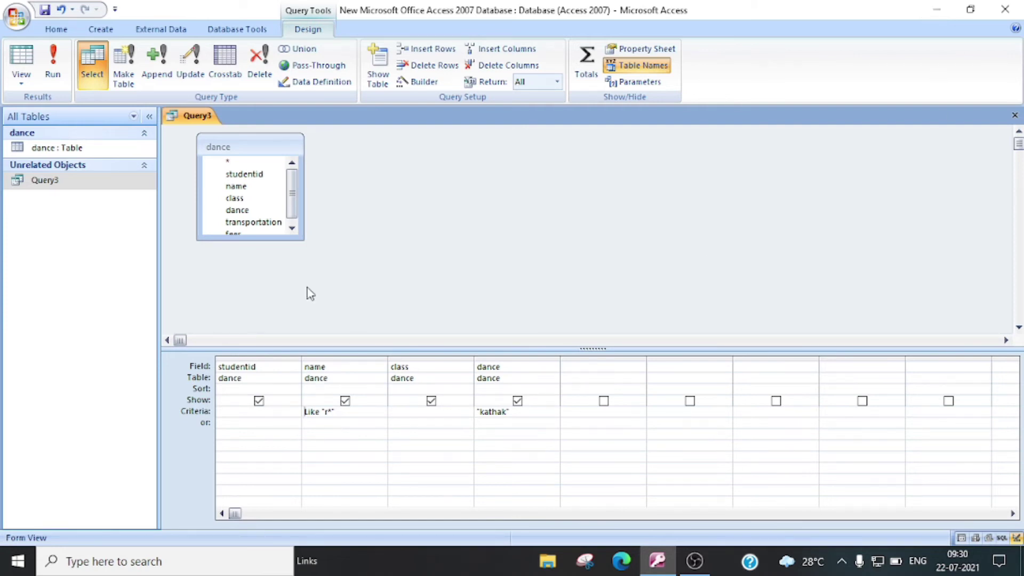
pyautogui.scroll(-1, 292, 215)
pyautogui.click(250, 229)
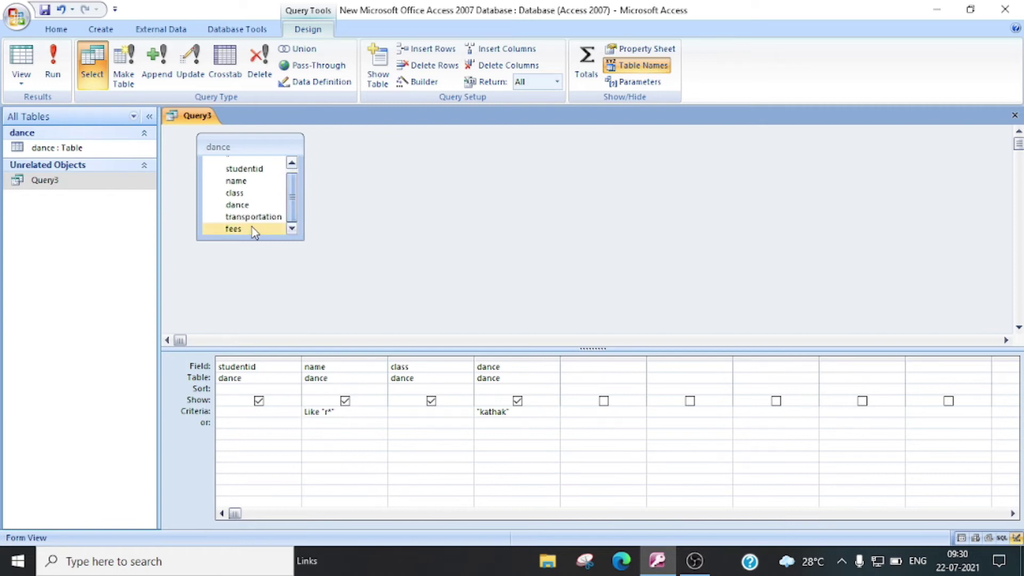
pyautogui.doubleClick(251, 229)
pyautogui.click(586, 412)
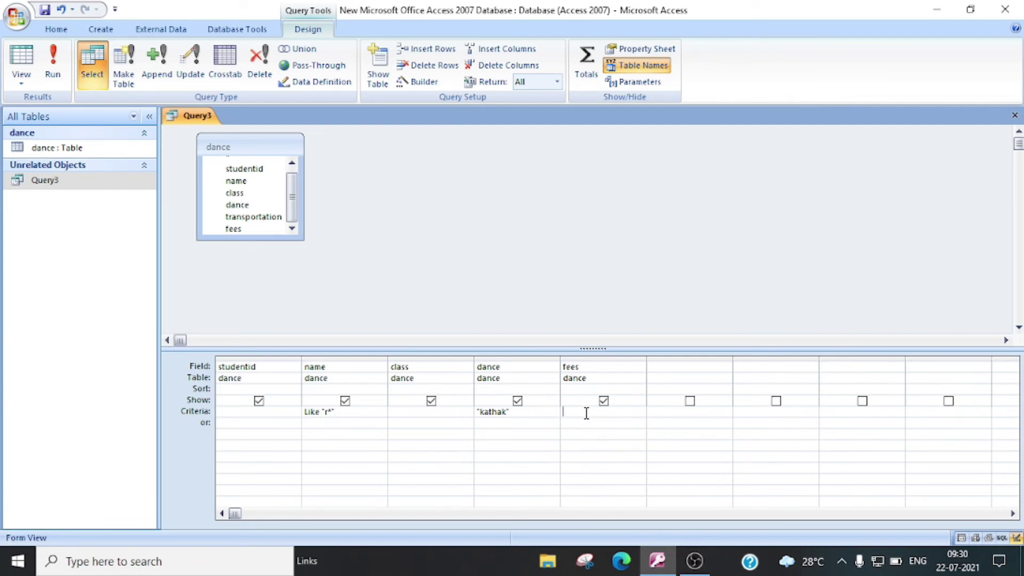
pyautogui.write('>2500')
pyautogui.click(53, 60)
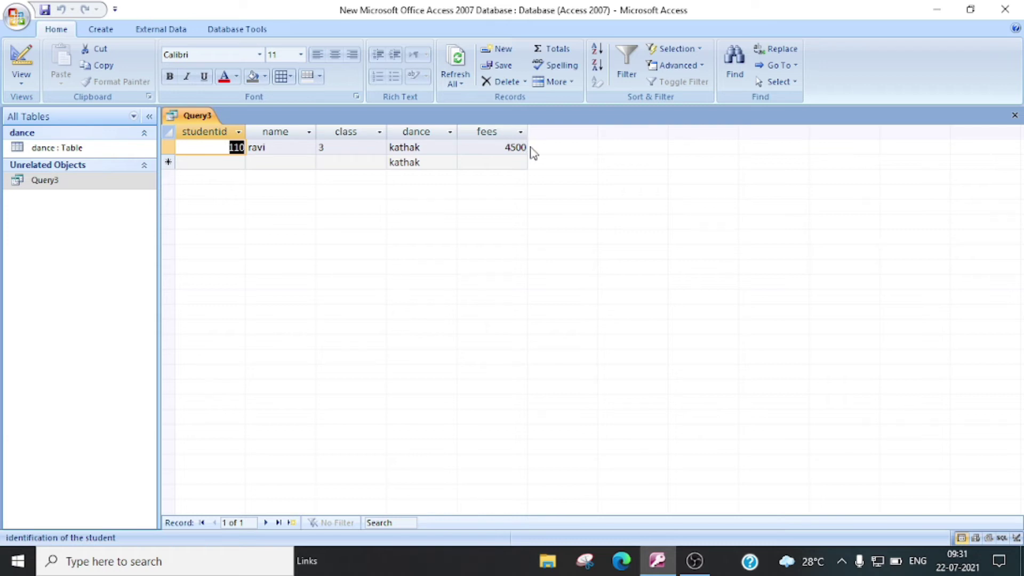
# Step: Reopen Query3 in Design View and clear the criteria of the name, dance and fees fields
pyautogui.rightClick(90, 154)
pyautogui.rightClick(47, 180)
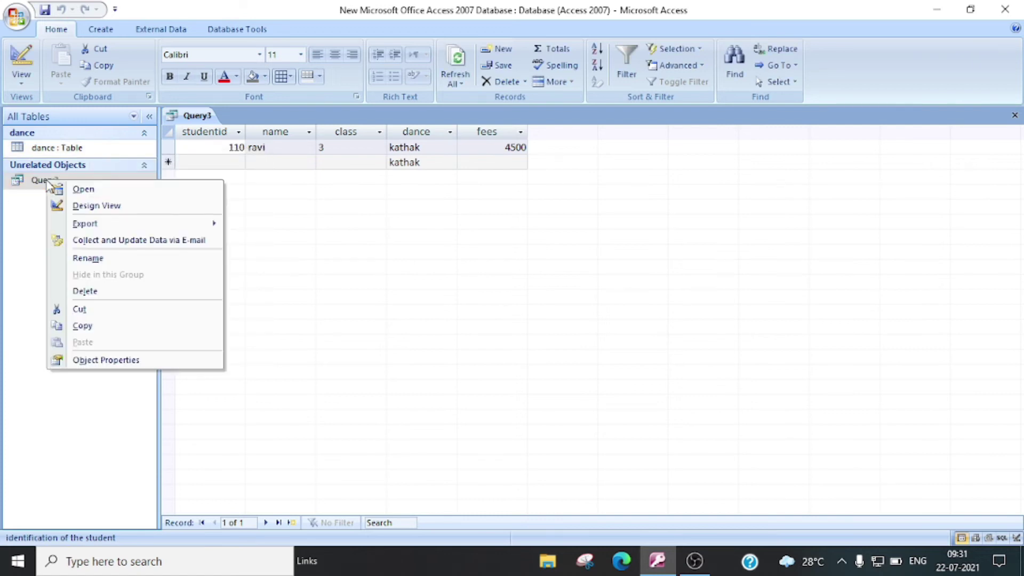
pyautogui.click(88, 208)
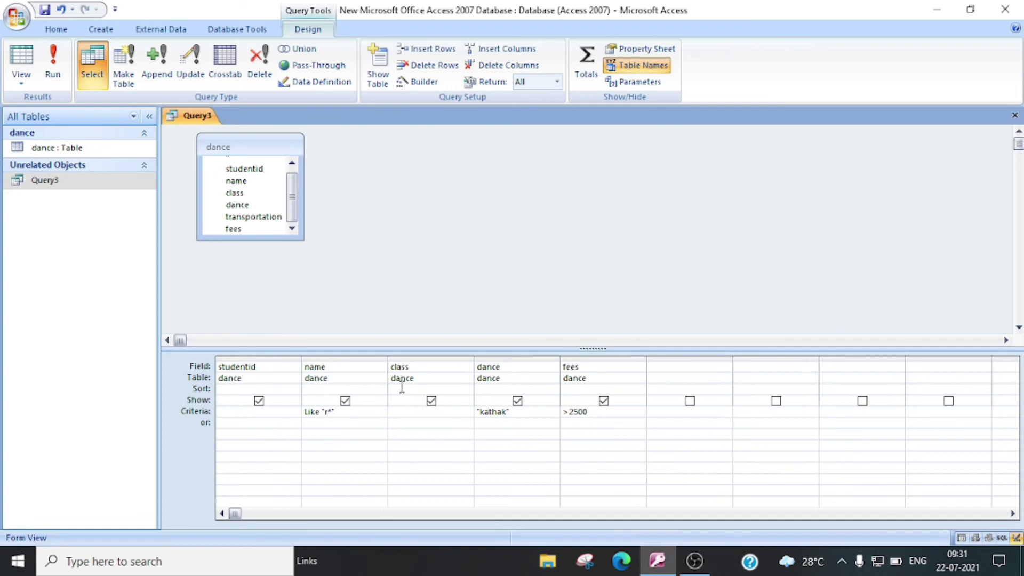
pyautogui.click(343, 412)
pyautogui.press('BackSpace')
pyautogui.press('BackSpace')
pyautogui.press('BackSpace')
pyautogui.press('BackSpace')
pyautogui.press('BackSpace')
pyautogui.press('BackSpace')
pyautogui.press('BackSpace')
pyautogui.press('BackSpace')
pyautogui.press('BackSpace')
pyautogui.click(525, 412)
pyautogui.press('BackSpace')
pyautogui.press('BackSpace')
pyautogui.press('BackSpace')
pyautogui.press('BackSpace')
pyautogui.press('BackSpace')
pyautogui.press('BackSpace')
pyautogui.press('BackSpace')
pyautogui.press('BackSpace')
pyautogui.click(587, 414)
pyautogui.press('BackSpace')
pyautogui.press('BackSpace')
pyautogui.press('BackSpace')
pyautogui.press('BackSpace')
pyautogui.press('BackSpace')
# Step: Sort Query3 by the name field in ascending order and run the query
pyautogui.click(324, 388)
pyautogui.click(380, 389)
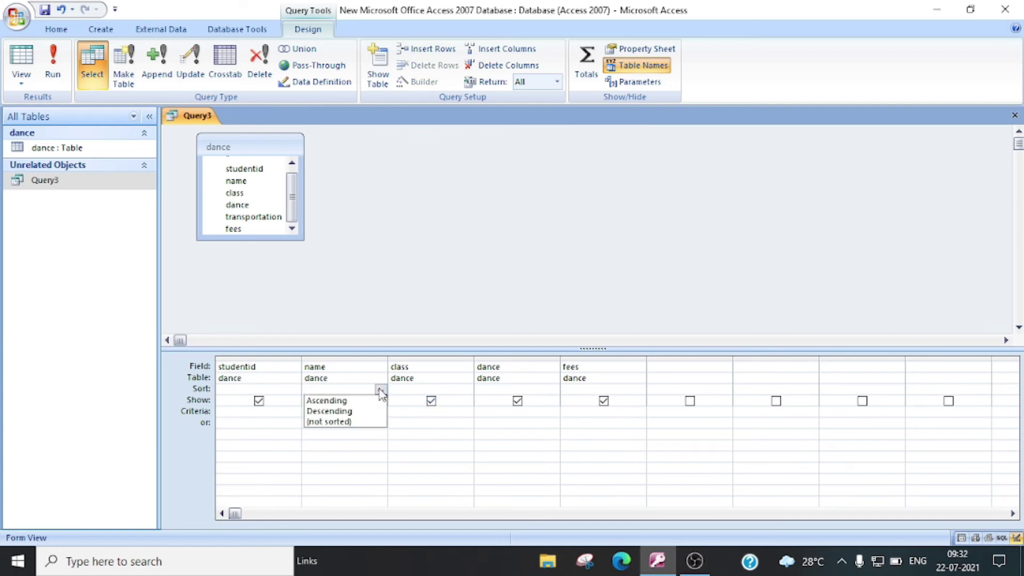
pyautogui.click(330, 400)
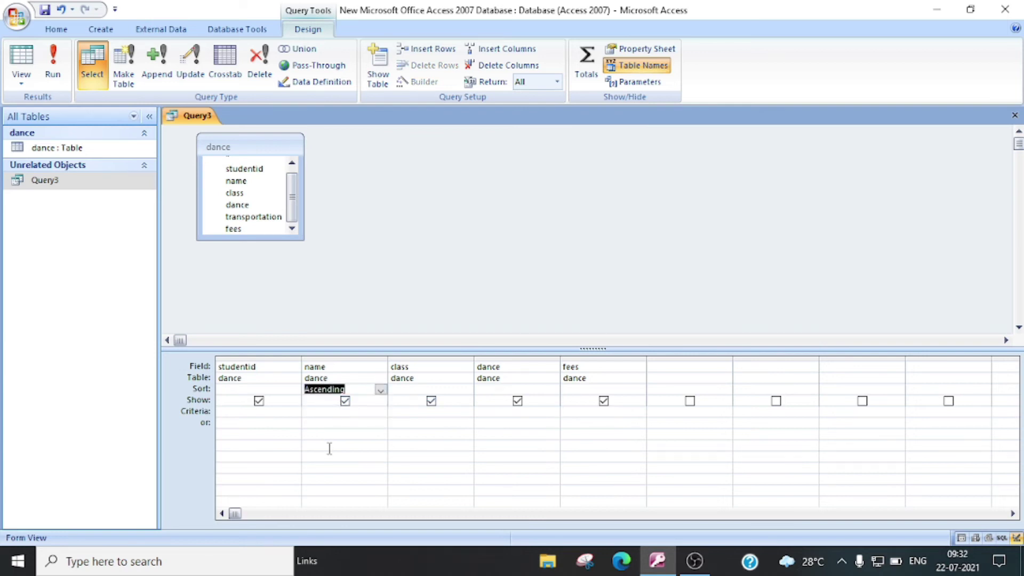
pyautogui.click(53, 72)
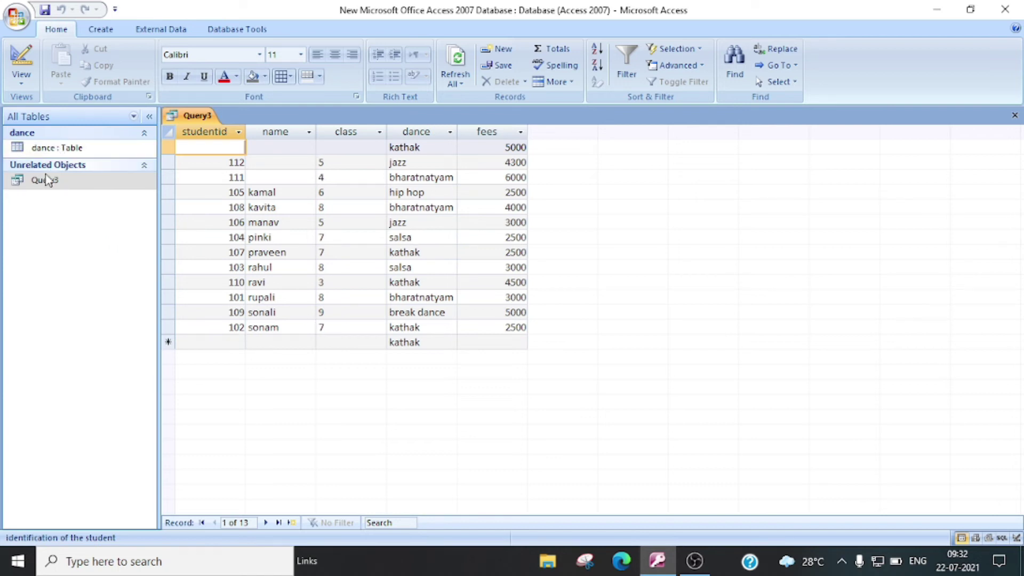
# Step: Return Query3 to Design View and open the dance table's design to examine its field definitions
pyautogui.rightClick(43, 190)
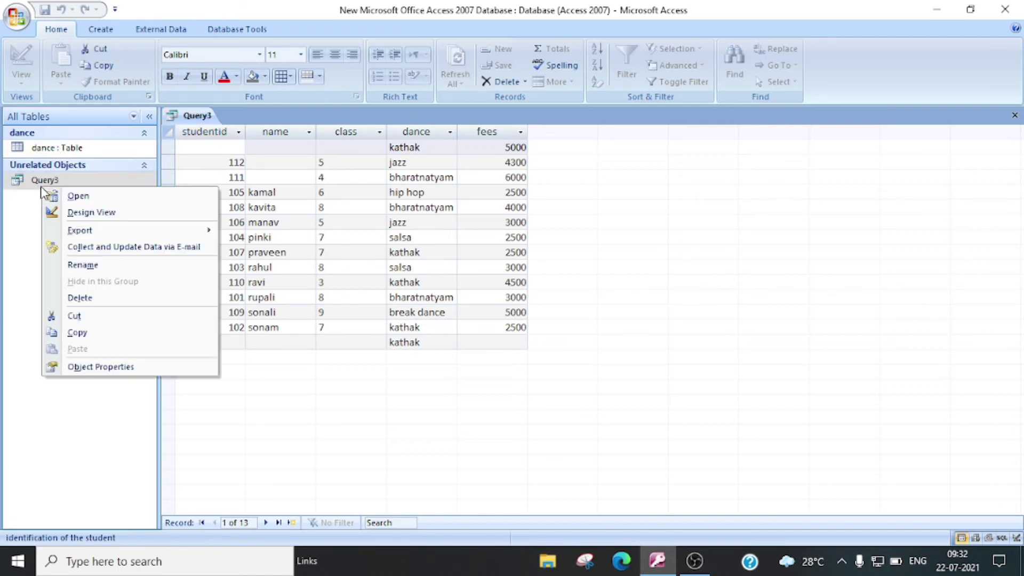
pyautogui.click(117, 211)
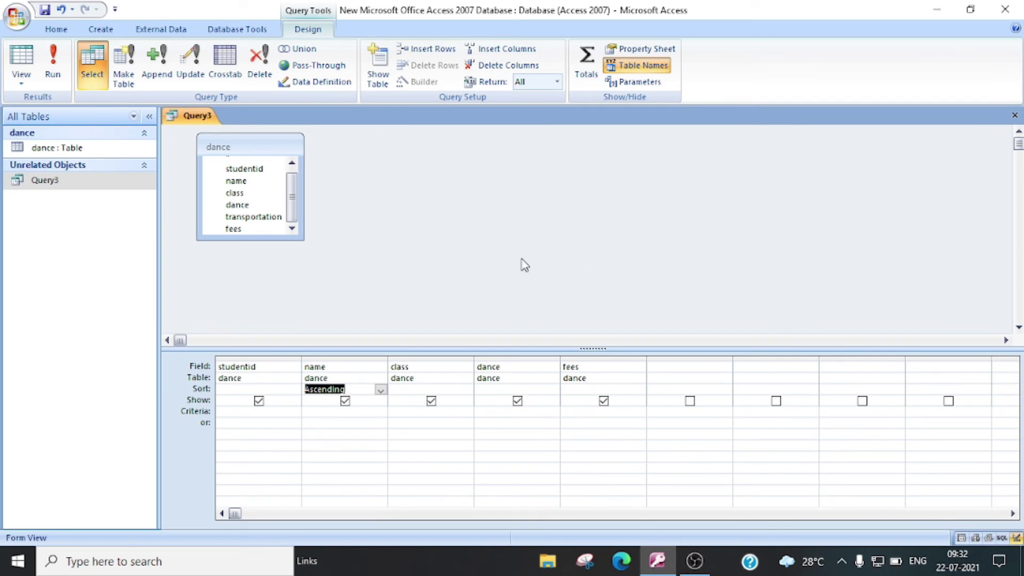
pyautogui.doubleClick(48, 151)
pyautogui.rightClick(48, 151)
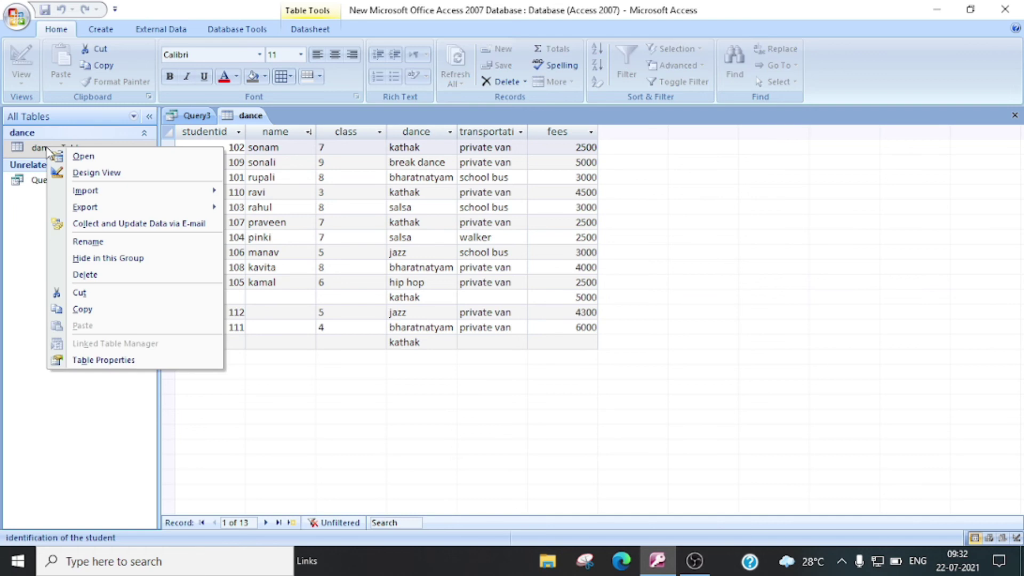
pyautogui.click(88, 173)
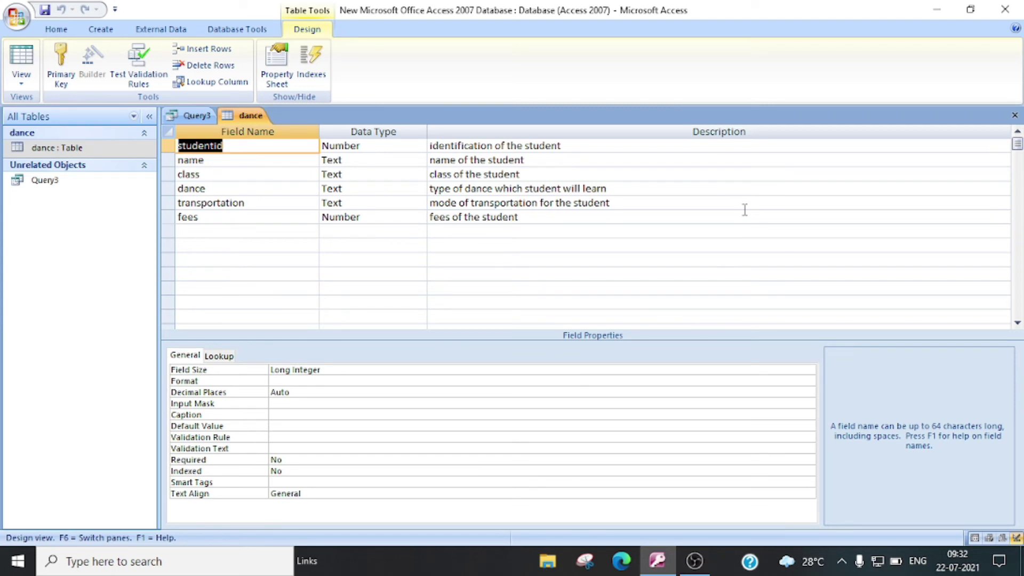
# Step: Try to create a blank report while the dance table is open in Design View
pyautogui.click(102, 31)
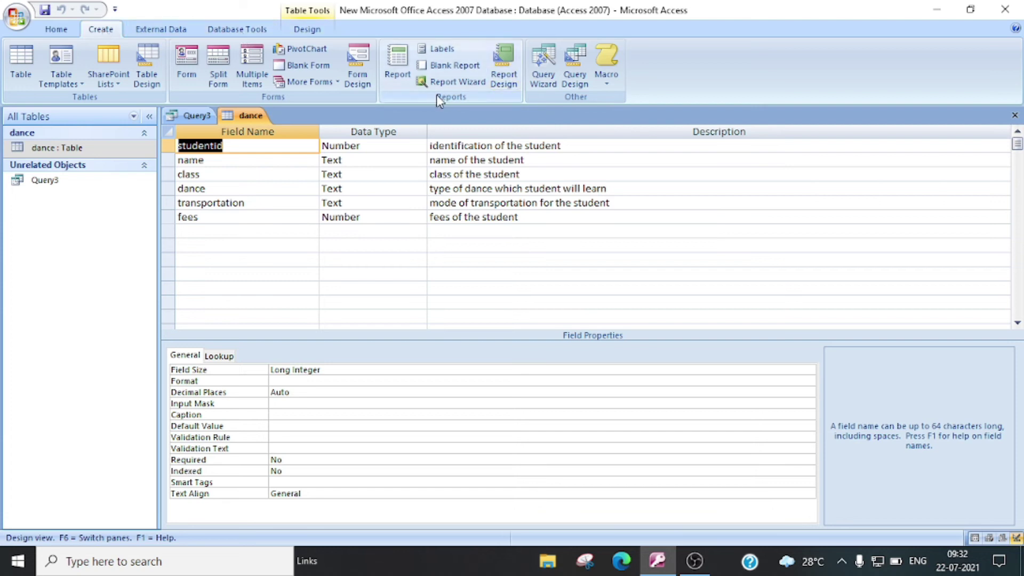
pyautogui.click(446, 68)
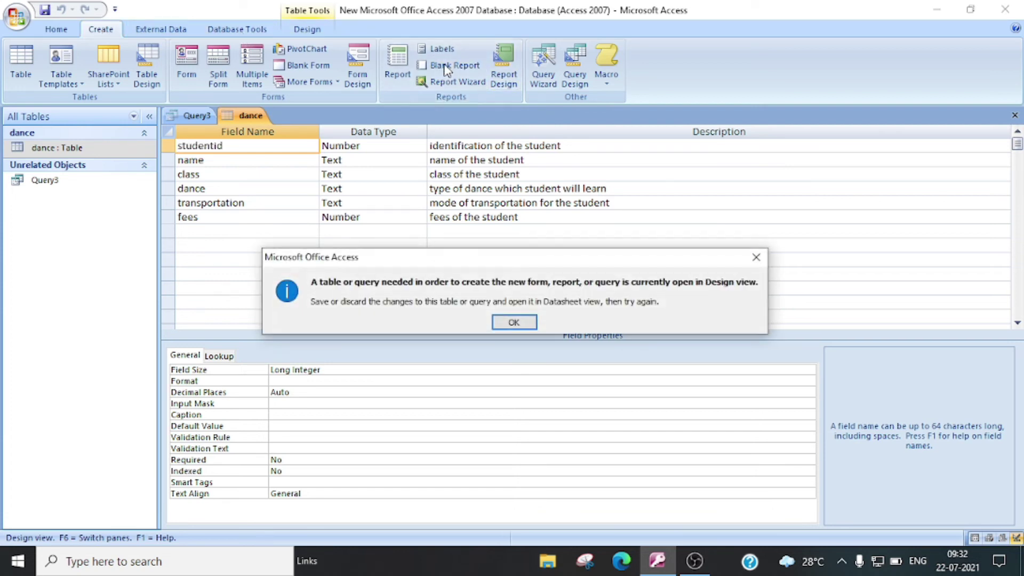
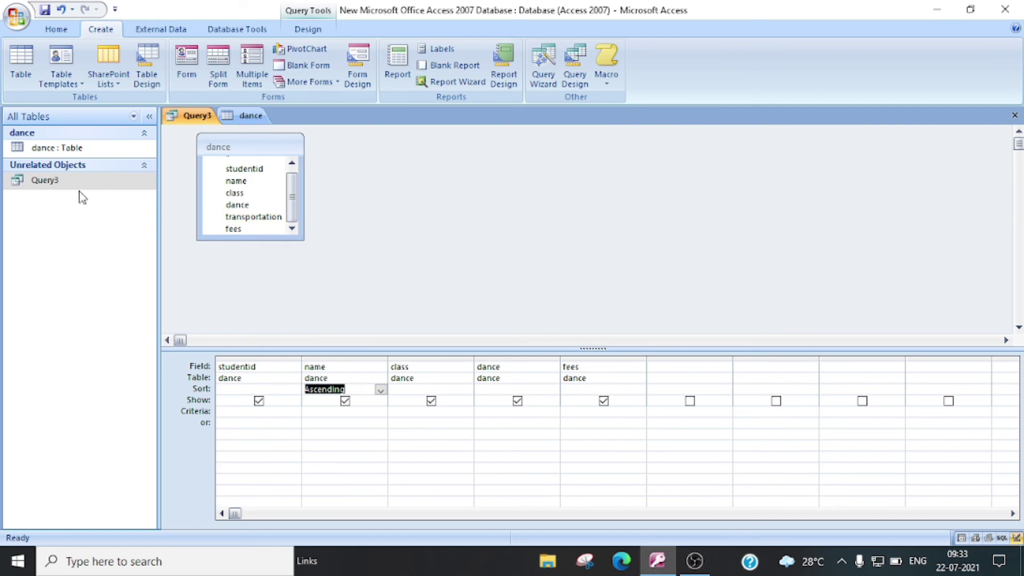
# Step: Open the dance table in Datasheet View and create a blank report
pyautogui.rightClick(67, 183)
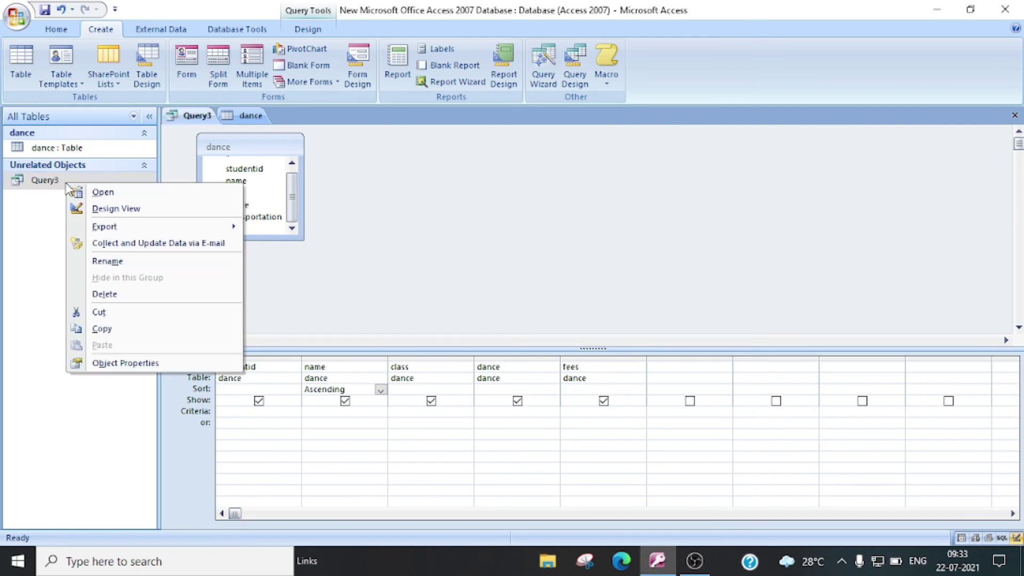
pyautogui.rightClick(64, 146)
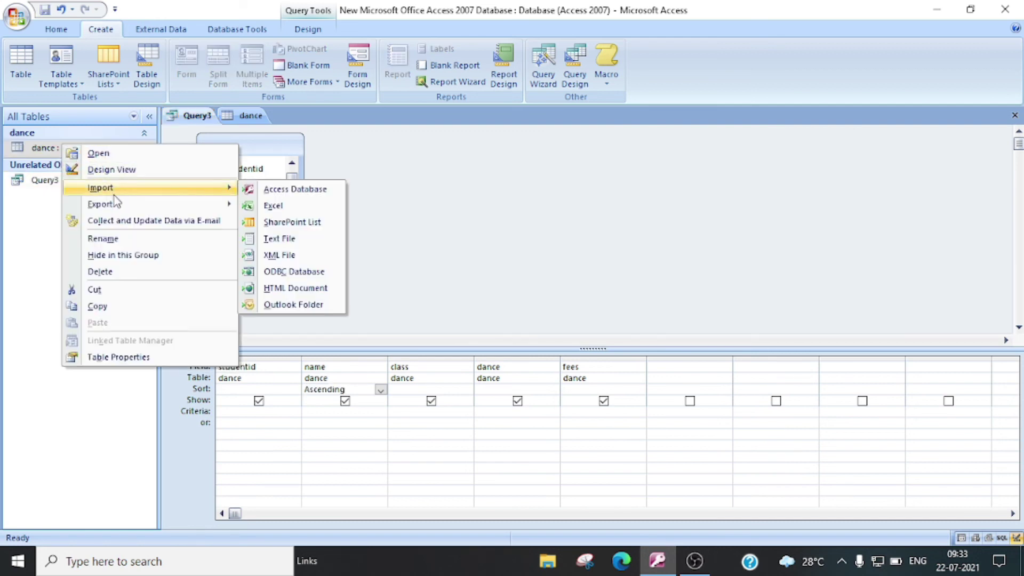
pyautogui.click(104, 154)
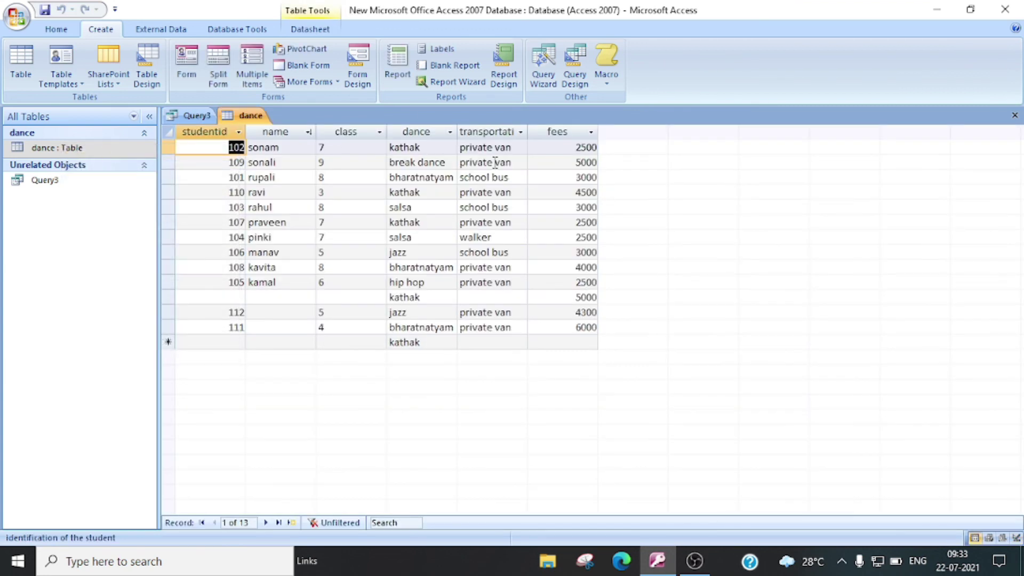
pyautogui.click(464, 65)
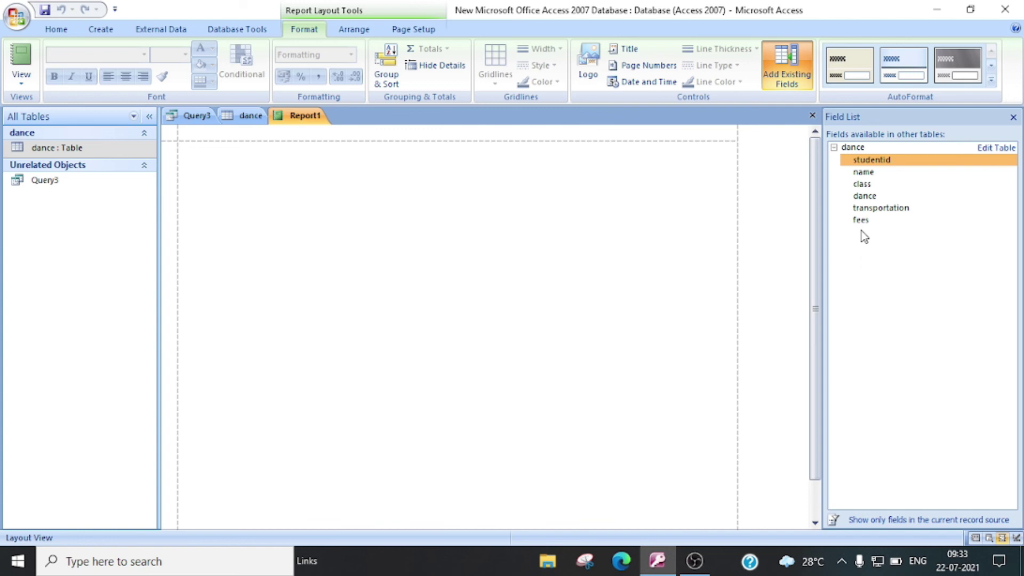
# Step: Add the studentid, name and class fields of the dance table to the blank report
pyautogui.moveTo(873, 163); pyautogui.dragTo(476, 171)
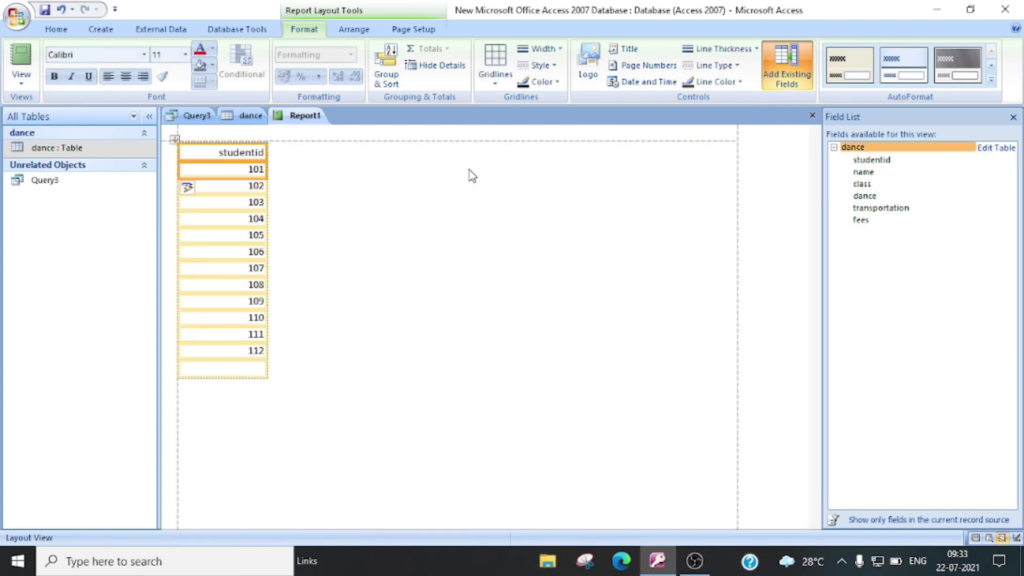
pyautogui.click(867, 179)
pyautogui.moveTo(866, 181); pyautogui.dragTo(451, 158)
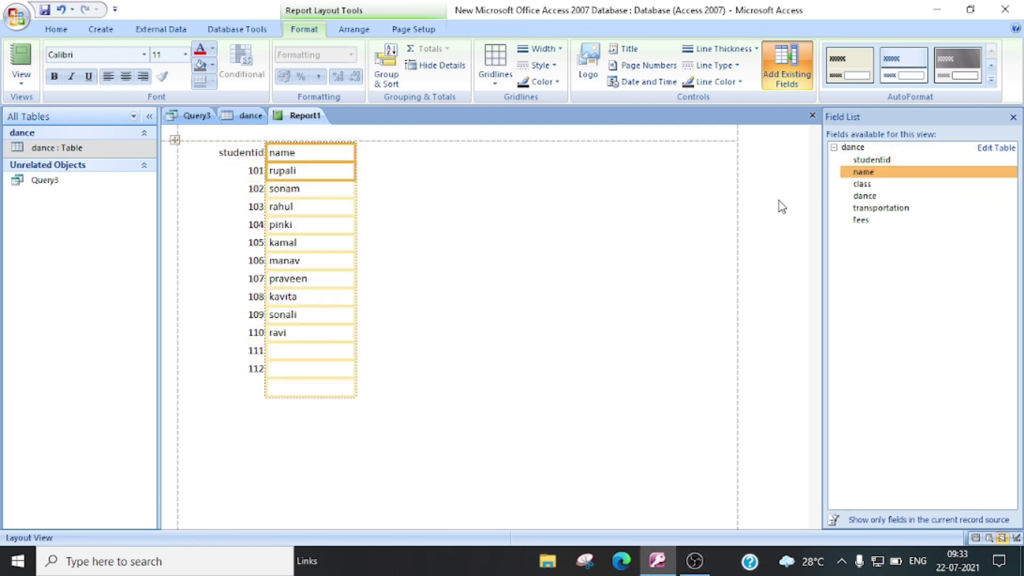
pyautogui.moveTo(873, 184); pyautogui.dragTo(430, 163)
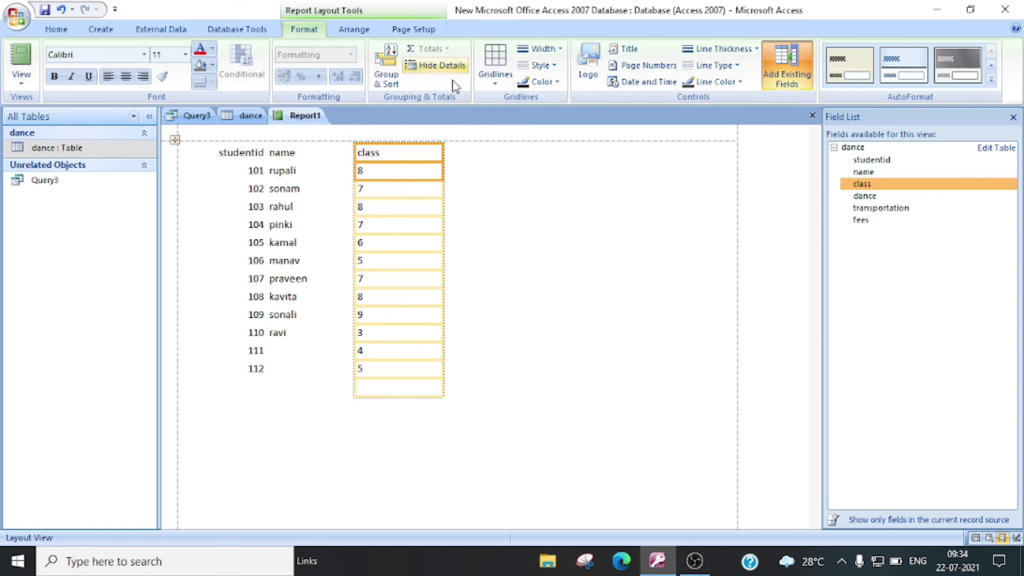
# Step: Check the report in Print Preview and return to its layout
pyautogui.rightClick(558, 184)
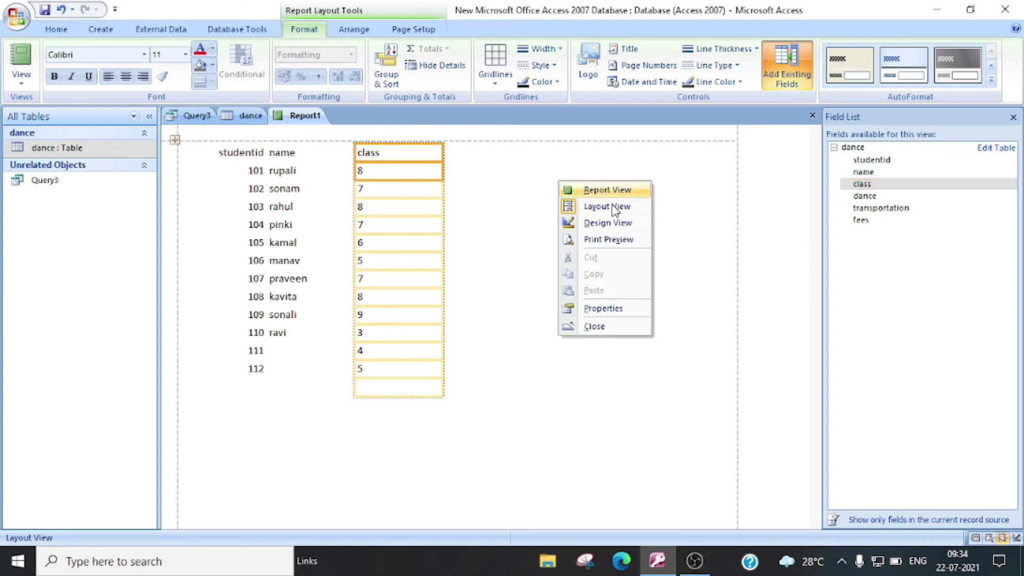
pyautogui.click(603, 241)
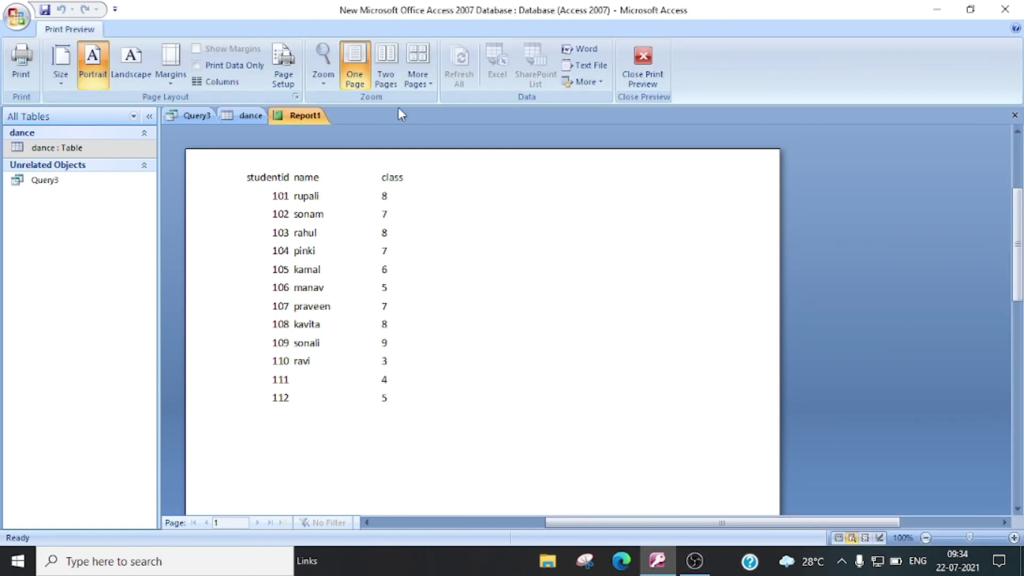
pyautogui.click(649, 72)
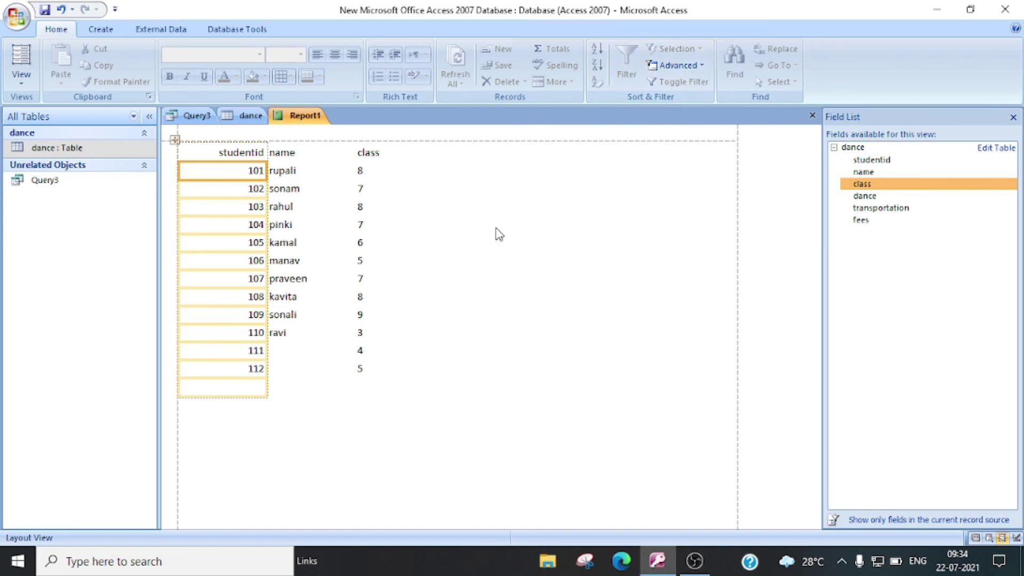
pyautogui.rightClick(496, 230)
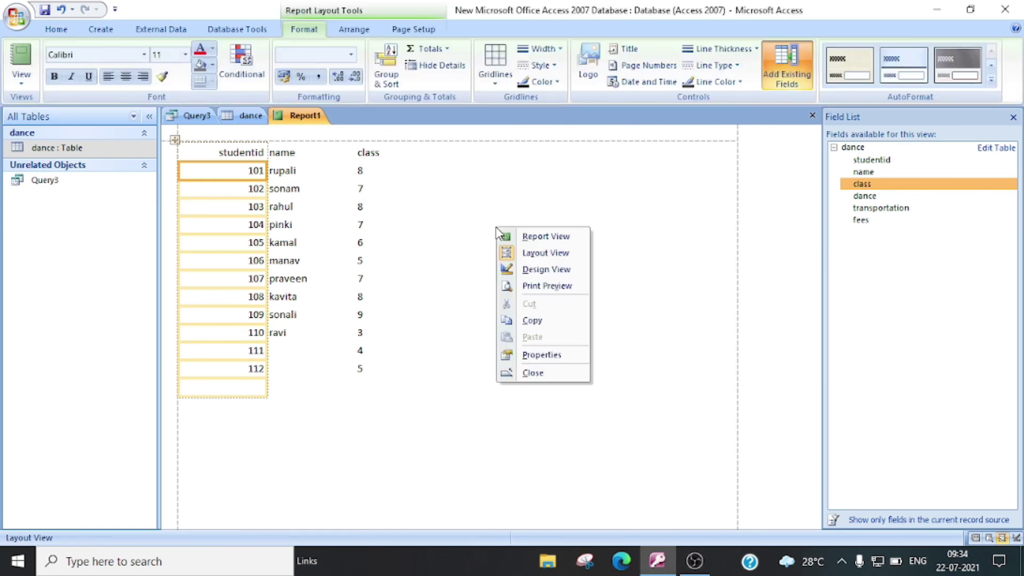
pyautogui.click(698, 232)
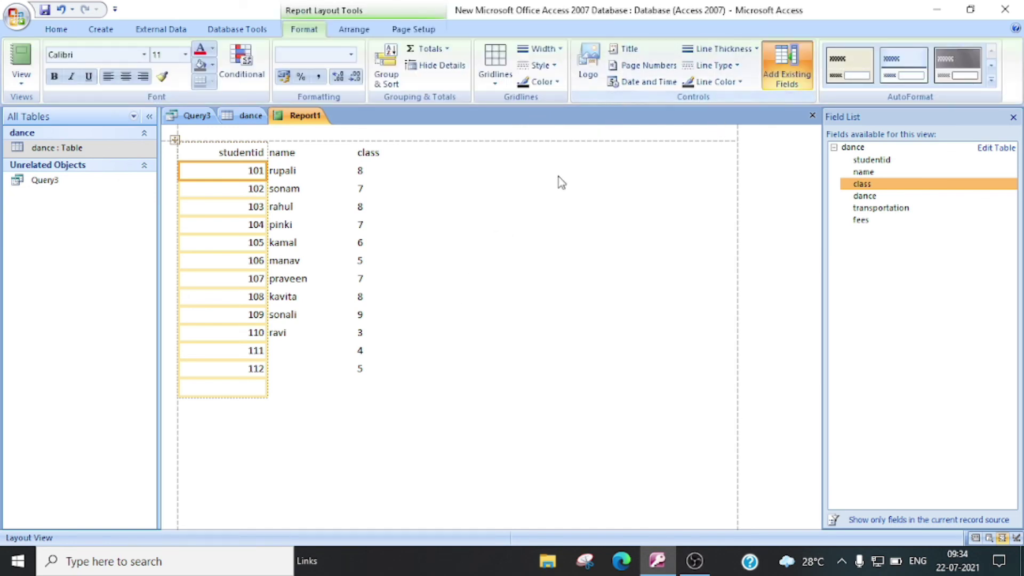
pyautogui.rightClick(524, 195)
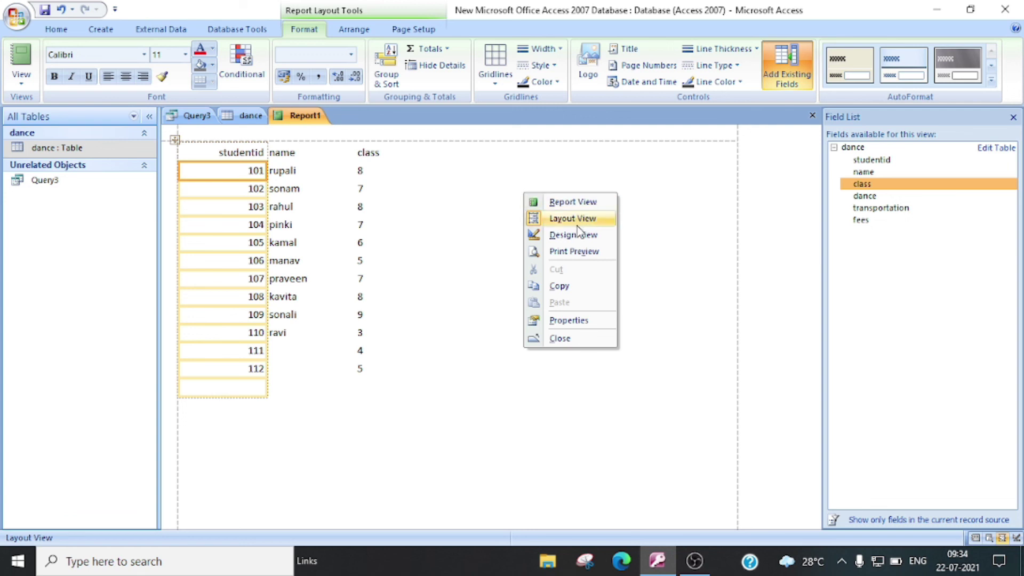
pyautogui.click(450, 216)
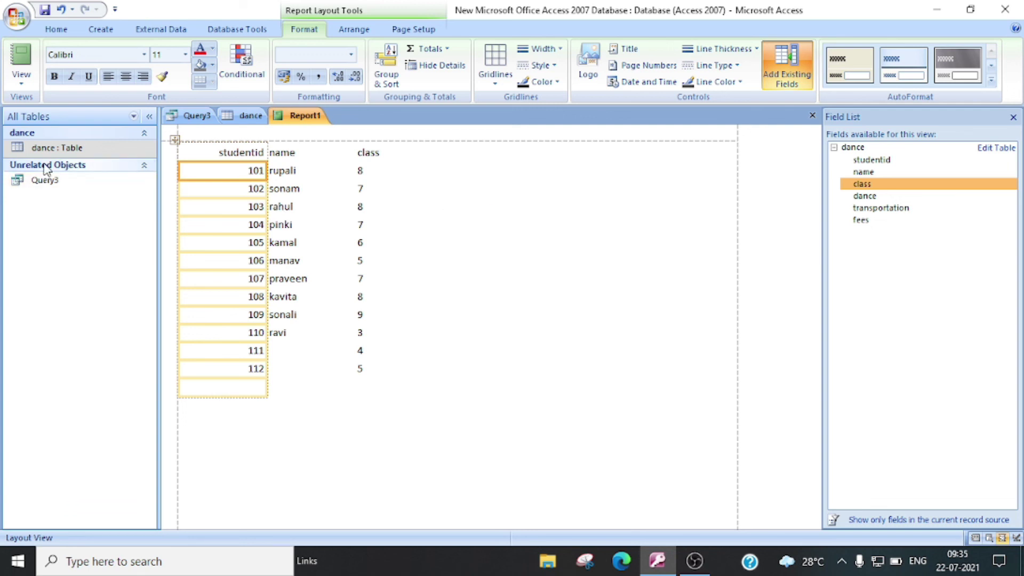